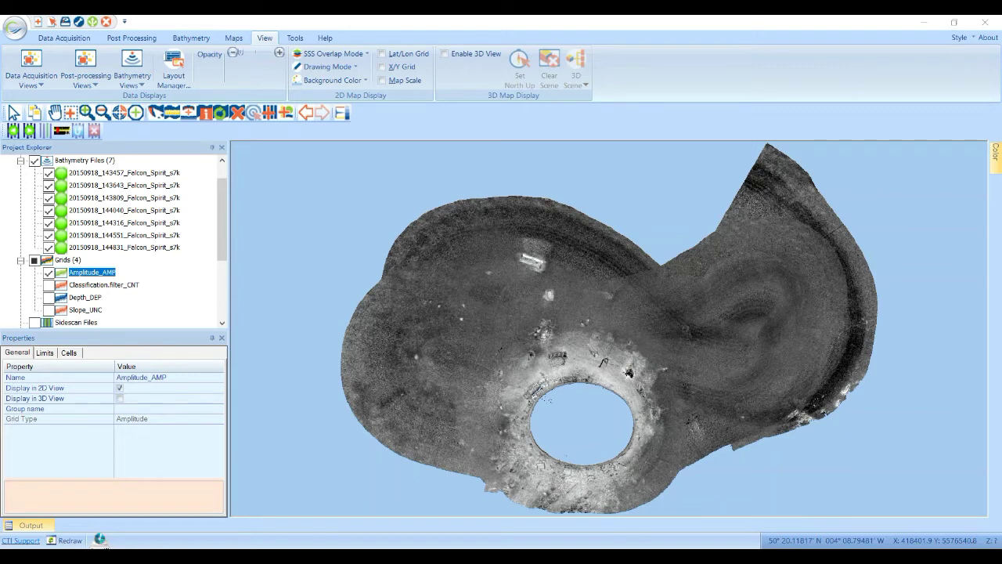
- Display the Depth_DEP grid in place of Amplitude_AMP on the map, and turn Amplitude_AMP back on for comparison
{"action": "left_click", "coordinate": [48, 272]}
{"action": "left_click", "coordinate": [51, 299]}
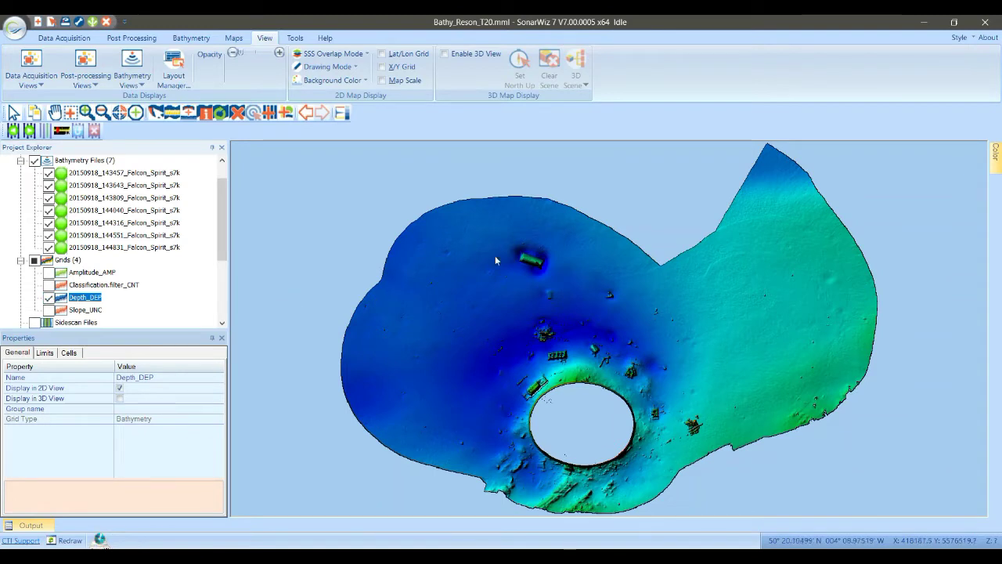
{"action": "key", "text": "Up"}
{"action": "key", "text": "Up"}
{"action": "key", "text": "space"}
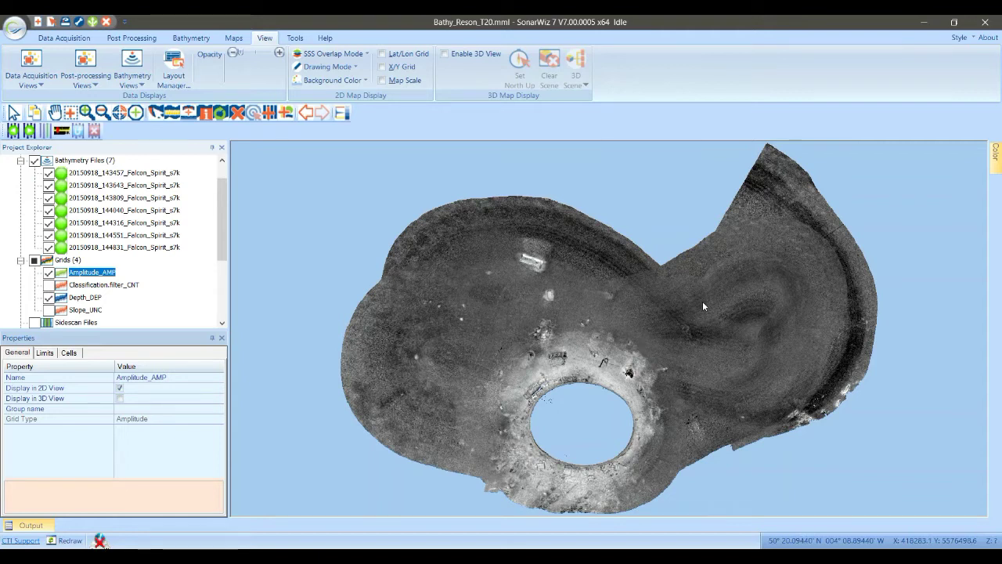
- Raise the opacity over the displayed Classification.filter_CNT grid to show the bathymetry files, and replace that grid with Slope_UNC
{"action": "left_click", "coordinate": [85, 298]}
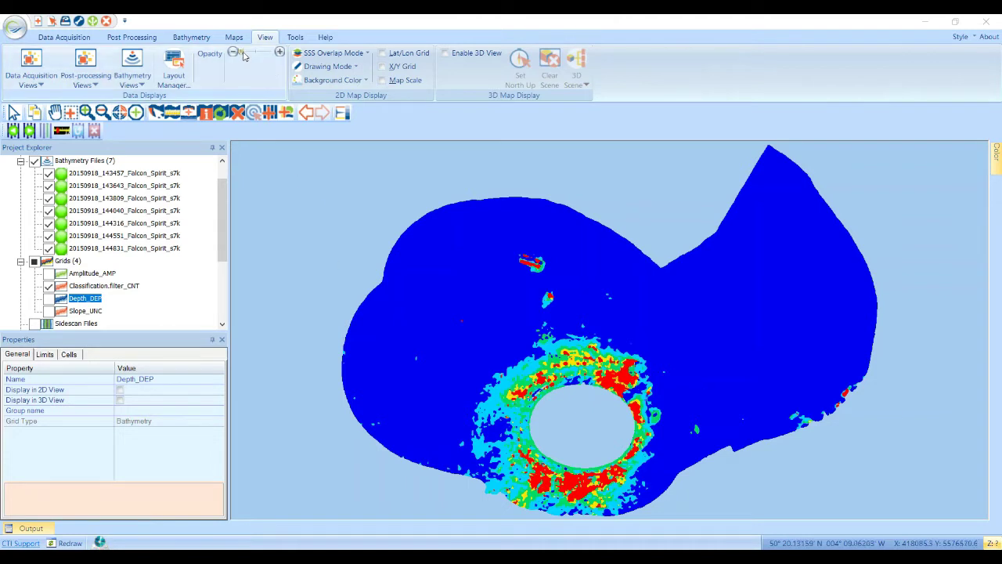
{"action": "left_click_drag", "start_coordinate": [243, 55], "coordinate": [280, 55]}
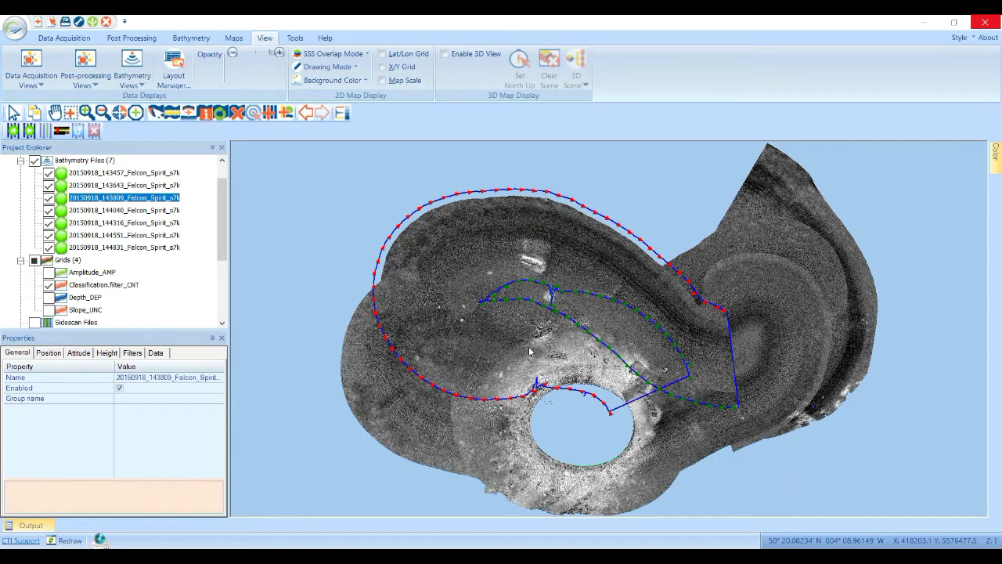
{"action": "left_click", "coordinate": [49, 284]}
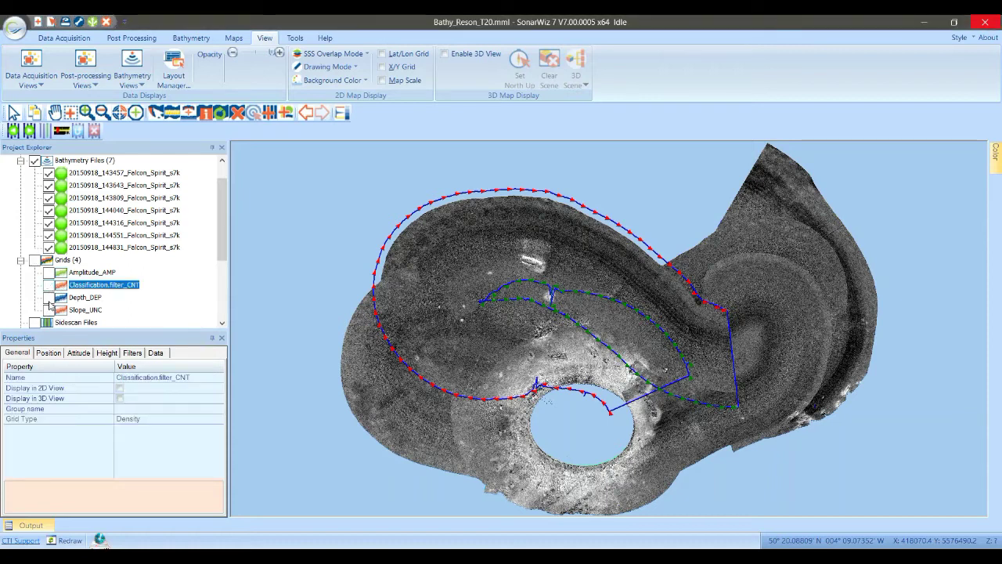
{"action": "left_click", "coordinate": [48, 309]}
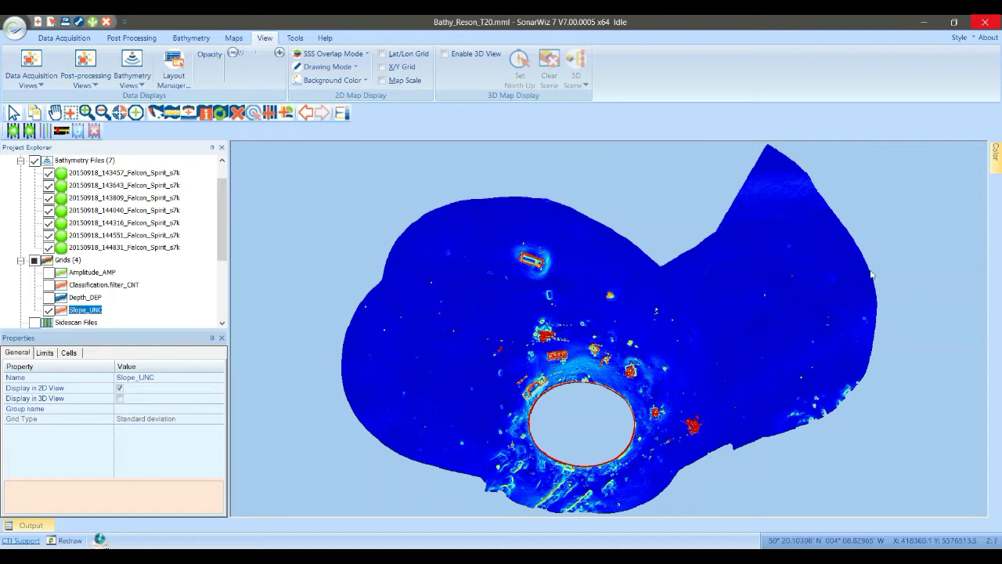
- Hide the Slope_UNC grid and display the Amplitude_AMP grid on the map
{"action": "left_click", "coordinate": [47, 272]}
{"action": "left_click", "coordinate": [50, 272]}
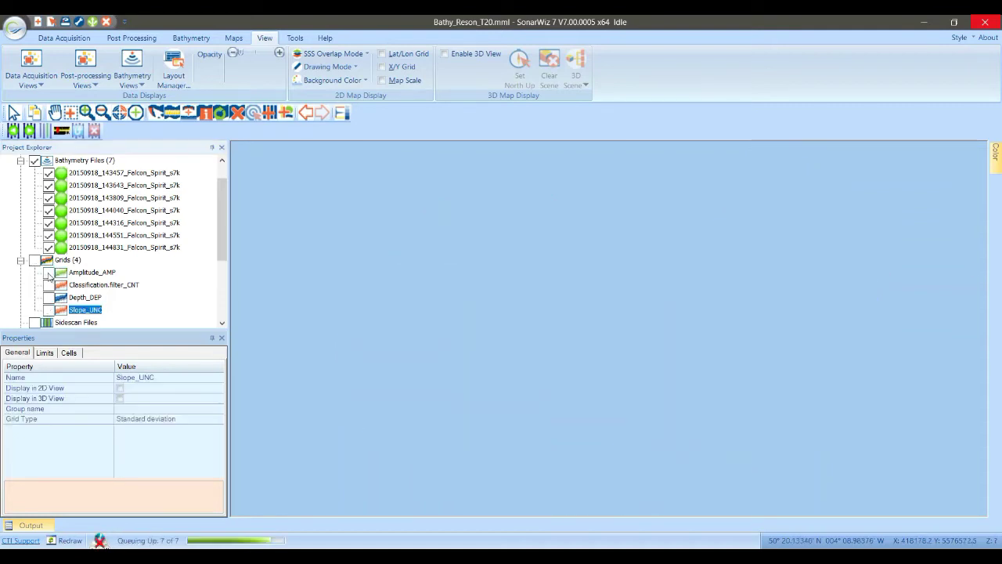
{"action": "left_click", "coordinate": [48, 272]}
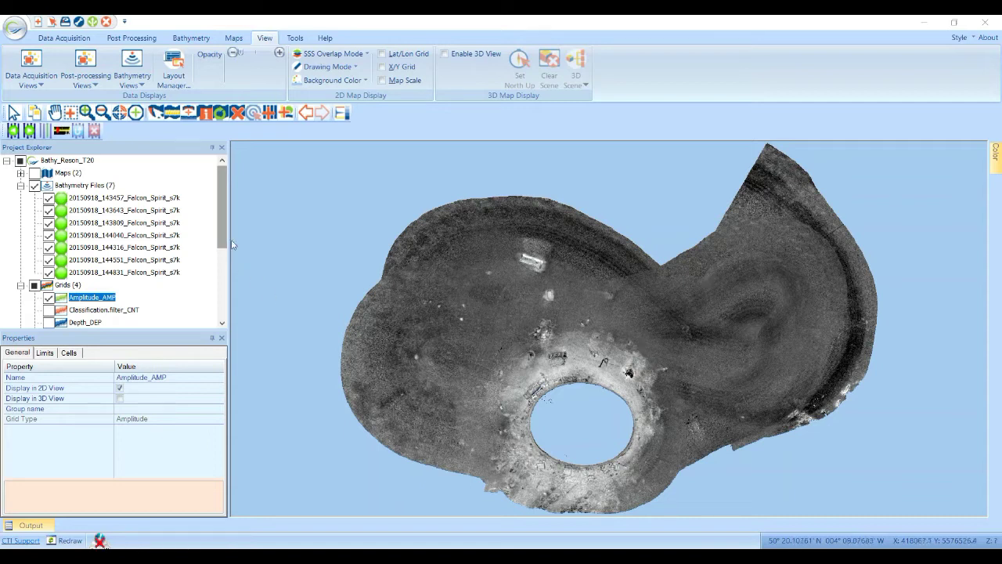
- Remove the Slope_UNC grid from the project
{"action": "scroll", "coordinate": [112, 278], "scroll_direction": "down", "scroll_amount": 3}
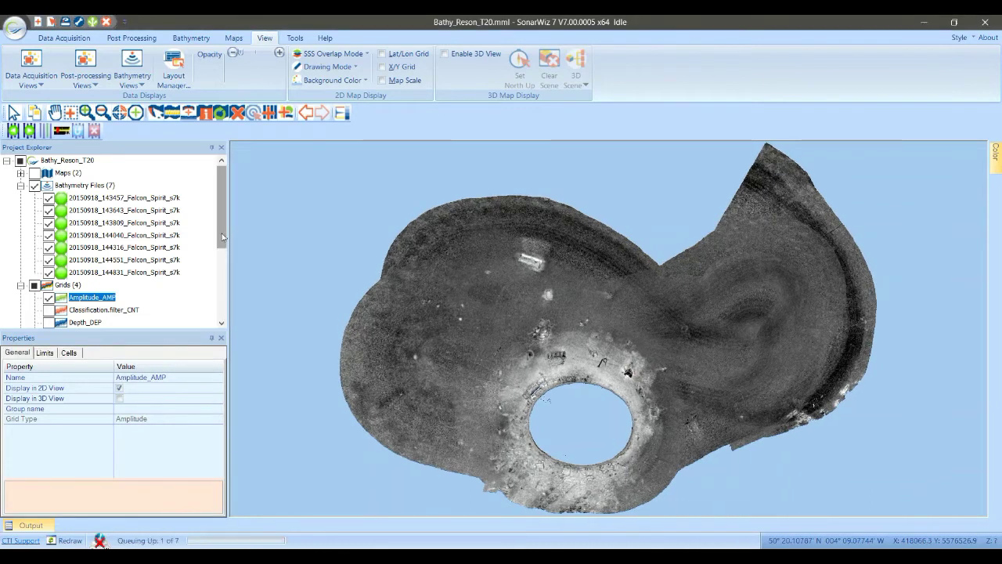
{"action": "right_click", "coordinate": [72, 247]}
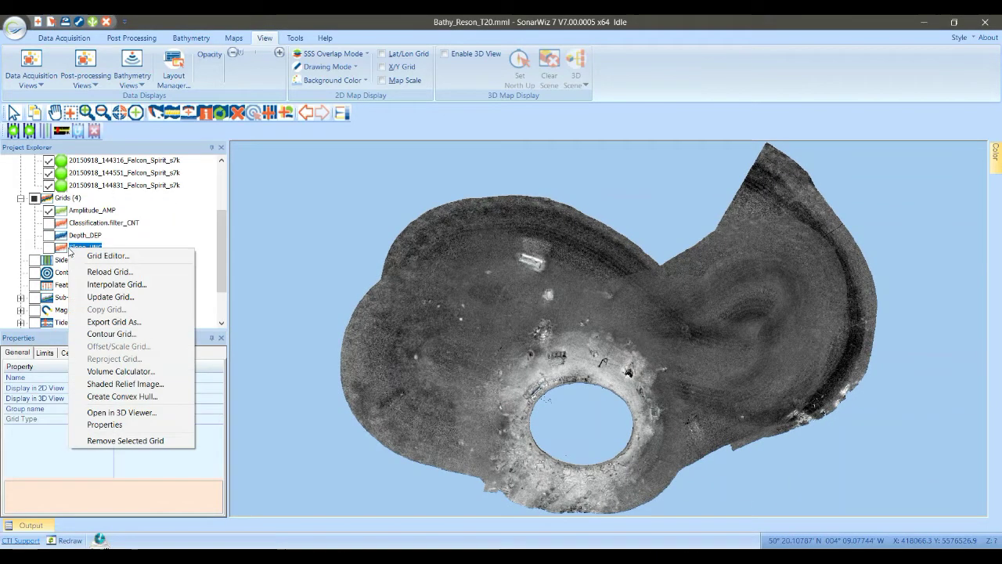
{"action": "left_click", "coordinate": [118, 439]}
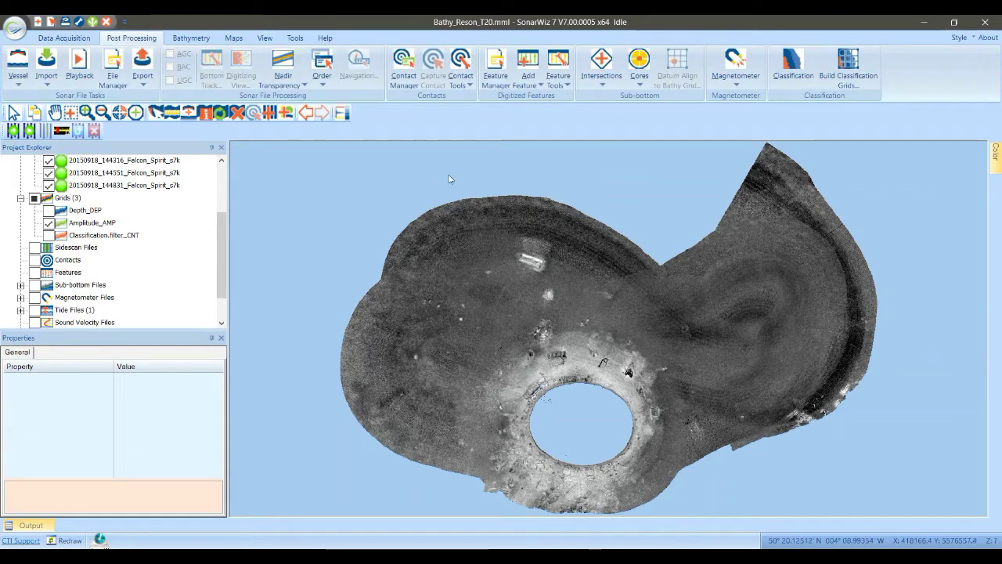
- Start building a classification grid with Depth_DEP.grd from the project's Grids folder as the input depth grid
{"action": "left_click", "coordinate": [853, 62]}
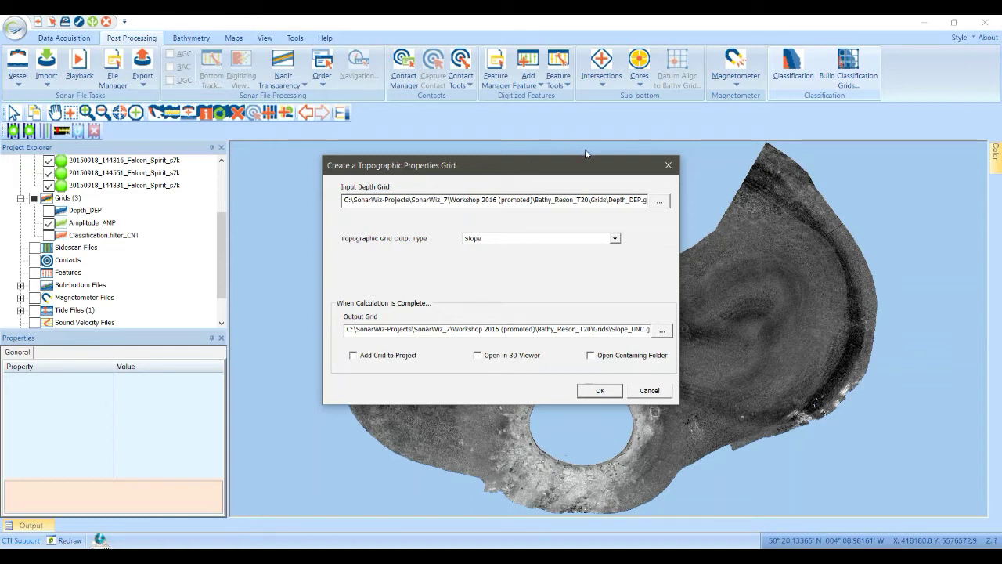
{"action": "left_click", "coordinate": [662, 202]}
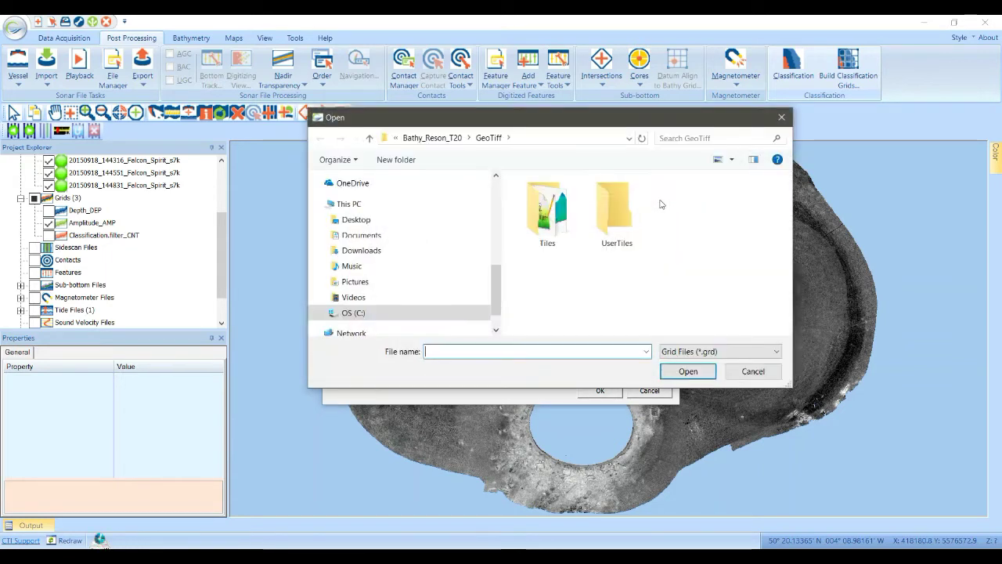
{"action": "left_click", "coordinate": [450, 139]}
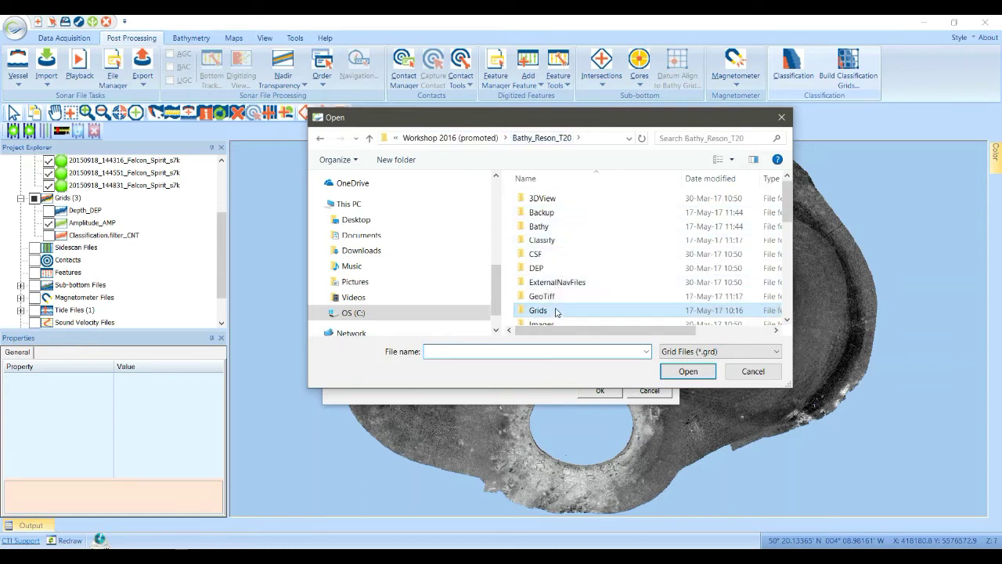
{"action": "double_click", "coordinate": [554, 310]}
{"action": "left_click", "coordinate": [556, 240]}
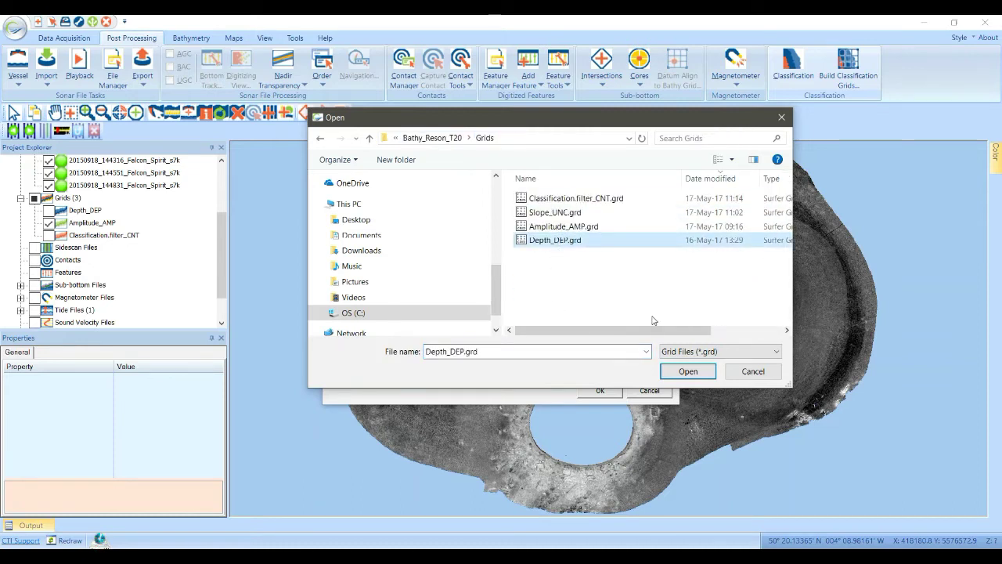
{"action": "left_click", "coordinate": [687, 371]}
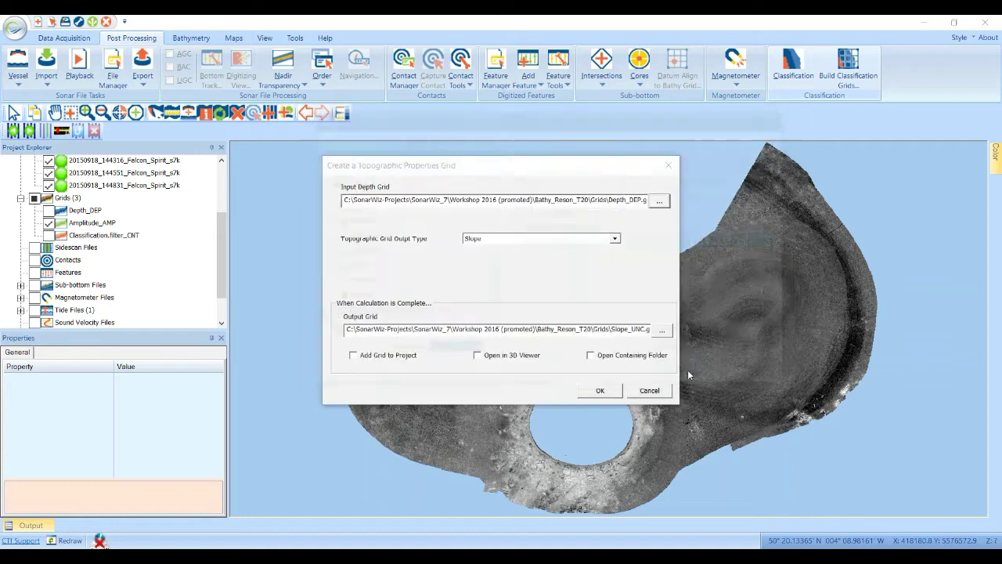
- Set the topographic grid type to Slope with Slope_UNC.grd as output, and build the grid, overwriting the existing file
{"action": "left_click", "coordinate": [616, 240]}
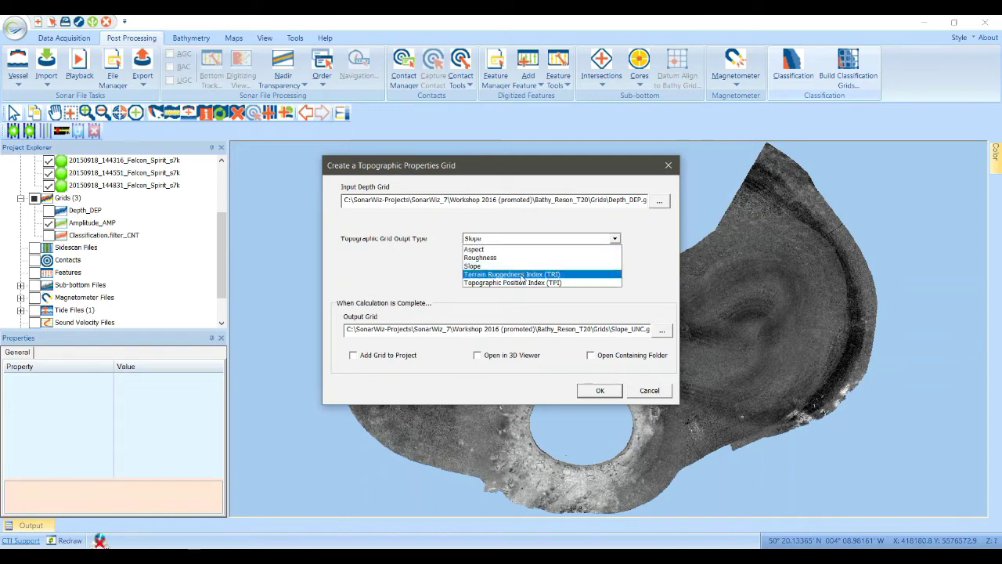
{"action": "left_click", "coordinate": [511, 267]}
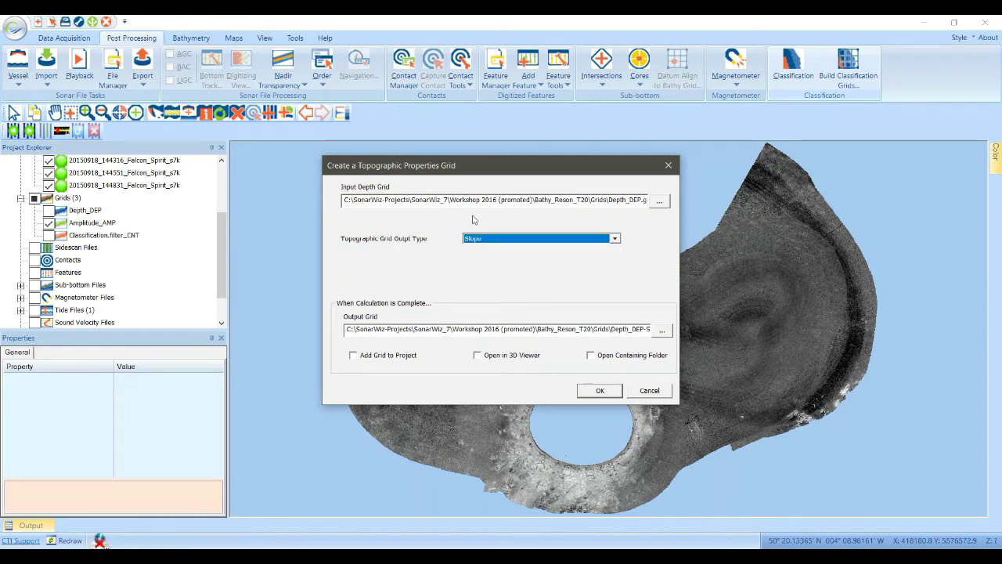
{"action": "left_click", "coordinate": [662, 331]}
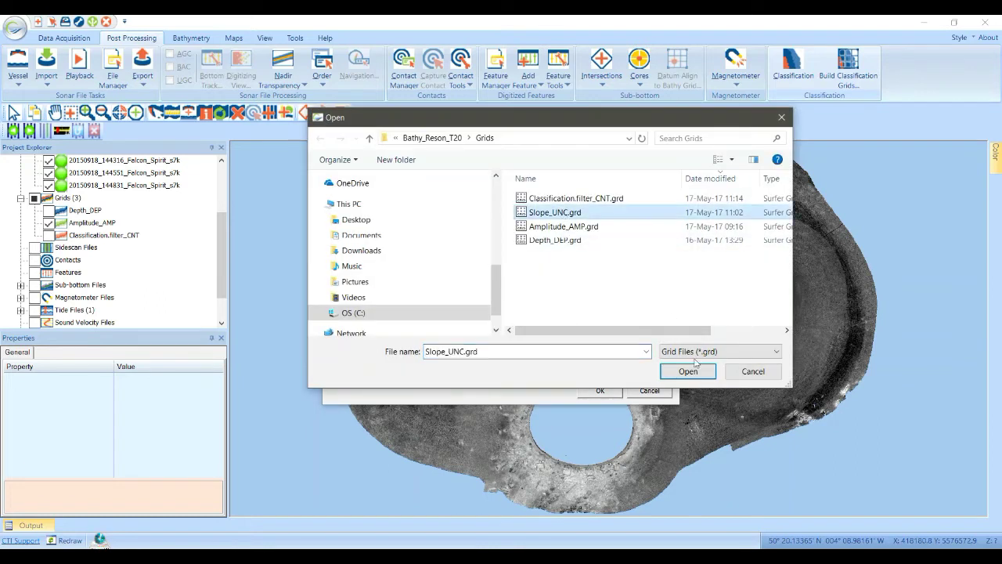
{"action": "left_click", "coordinate": [694, 369]}
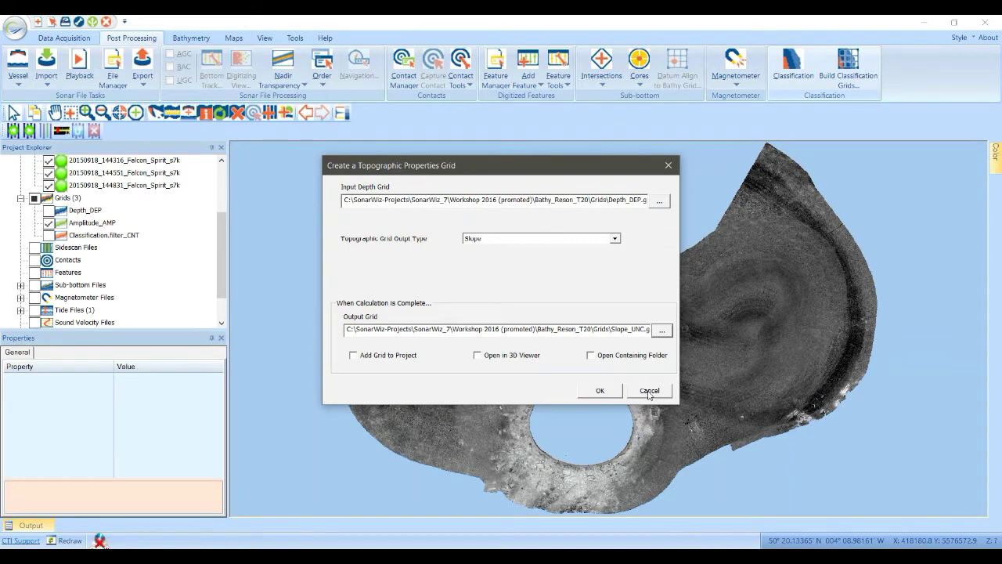
{"action": "left_click", "coordinate": [600, 390]}
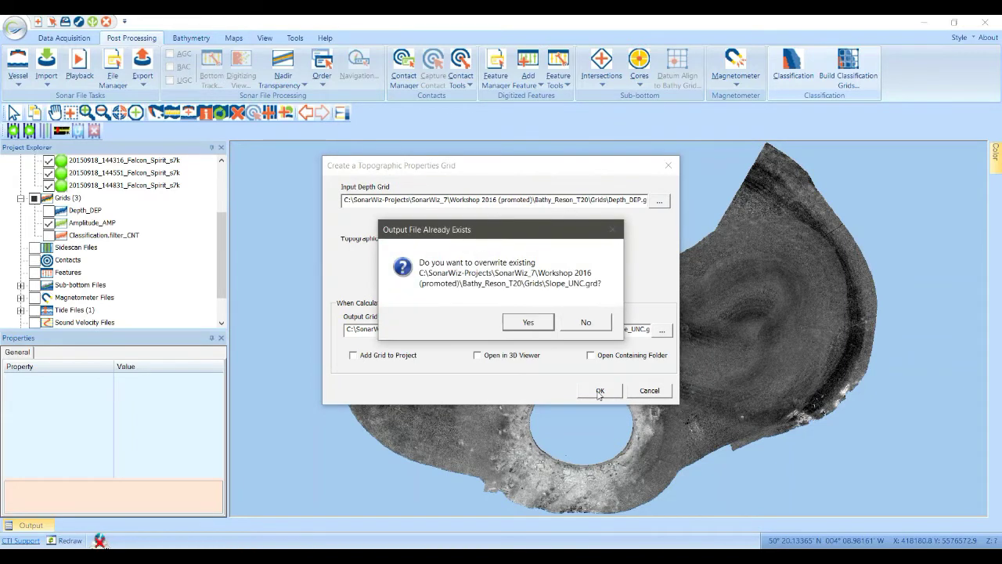
{"action": "left_click", "coordinate": [528, 322]}
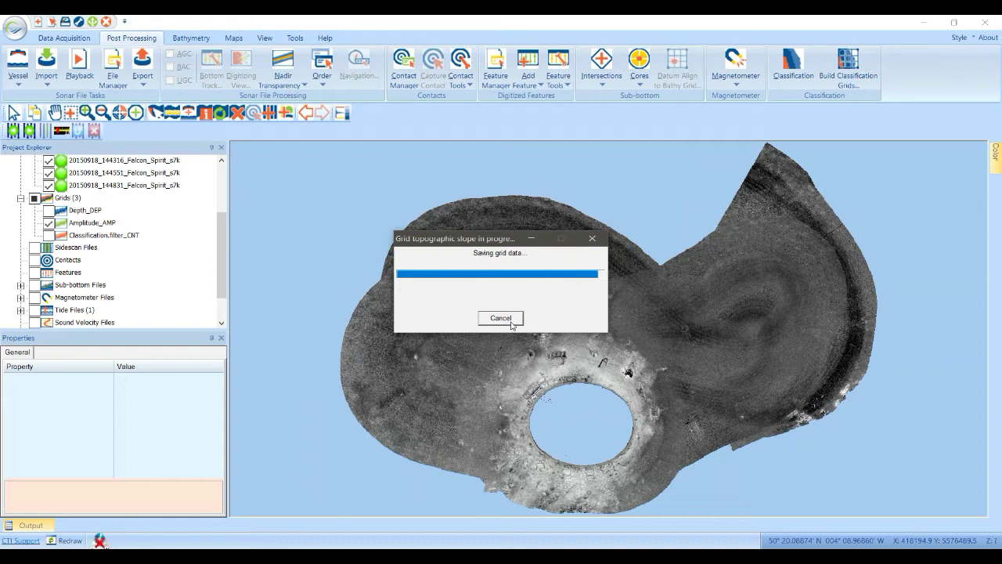
- Add the Slope_UNC.grd file to the project's grids
{"action": "left_click", "coordinate": [67, 201]}
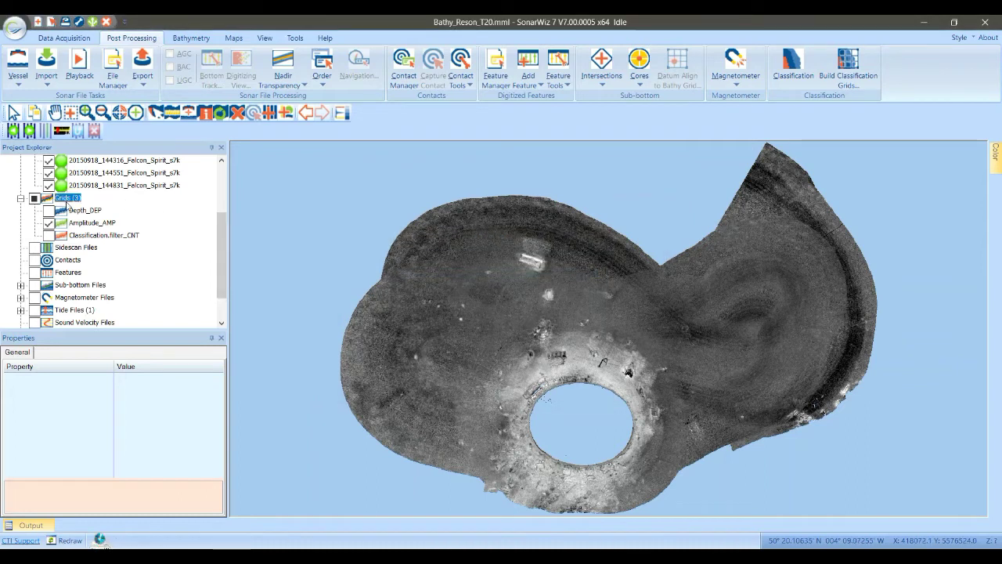
{"action": "right_click", "coordinate": [68, 205]}
{"action": "left_click", "coordinate": [109, 208]}
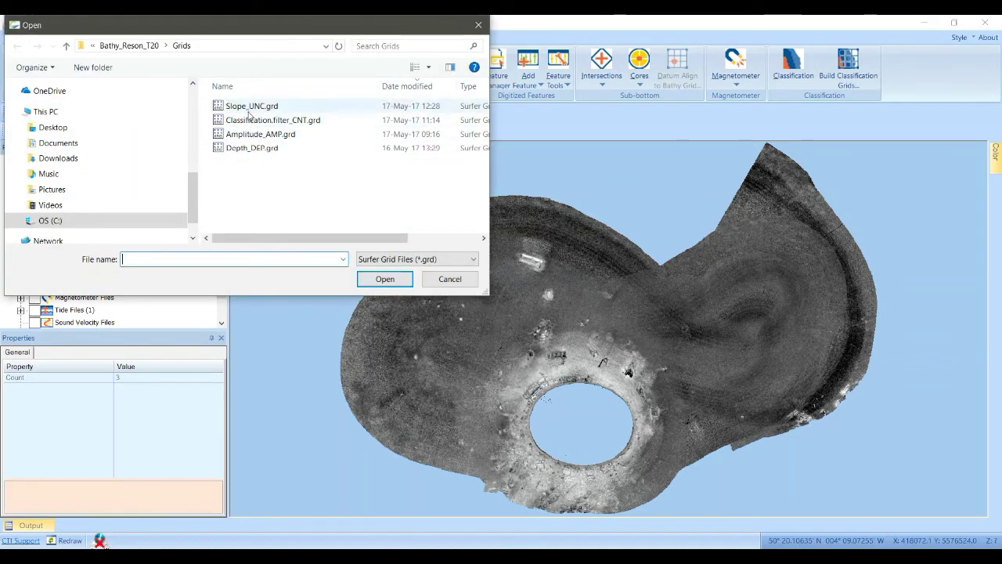
{"action": "left_click", "coordinate": [249, 106]}
{"action": "left_click", "coordinate": [385, 279]}
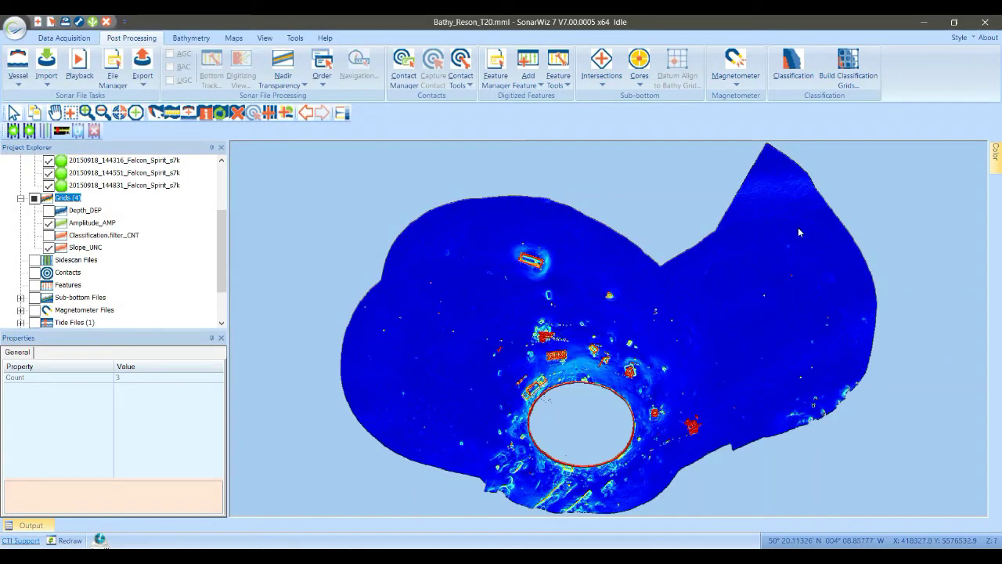
- Scale the Standard Deviation color mapping to the data with Auto Scale off, and try the inverted palette before restoring it
{"action": "mouse_move", "coordinate": [994, 160]}
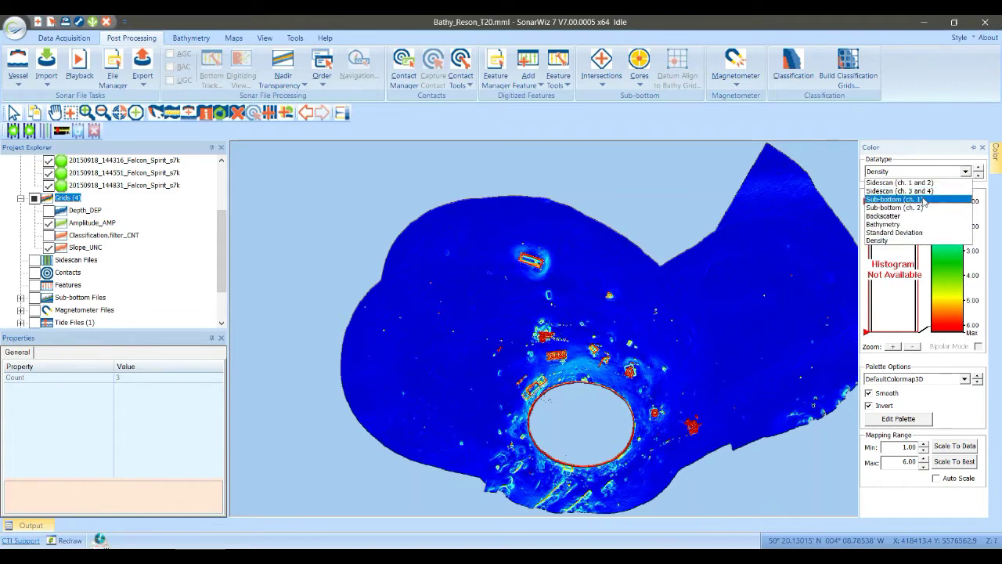
{"action": "left_click", "coordinate": [924, 236]}
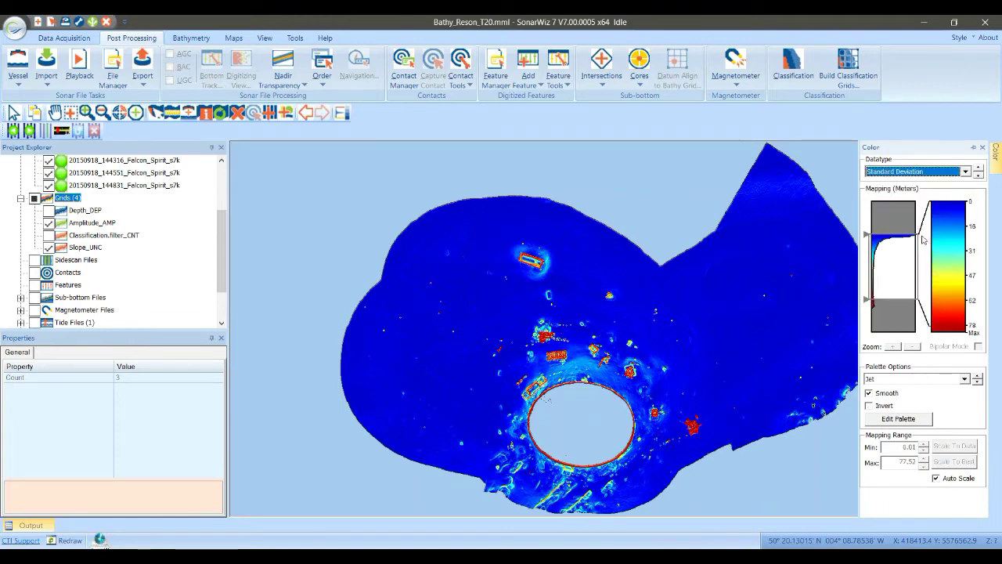
{"action": "left_click", "coordinate": [947, 478]}
{"action": "left_click", "coordinate": [949, 447]}
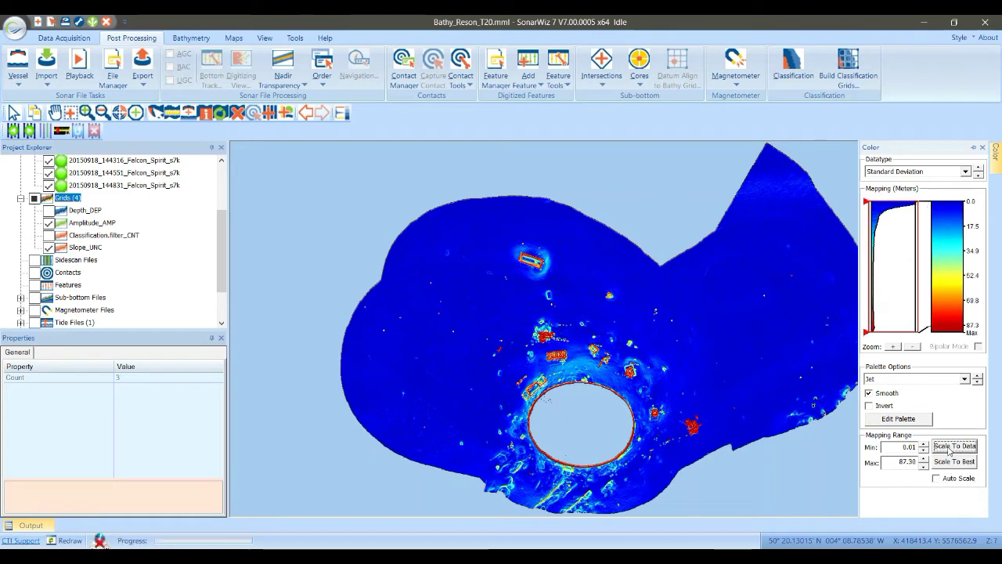
{"action": "left_click", "coordinate": [871, 407]}
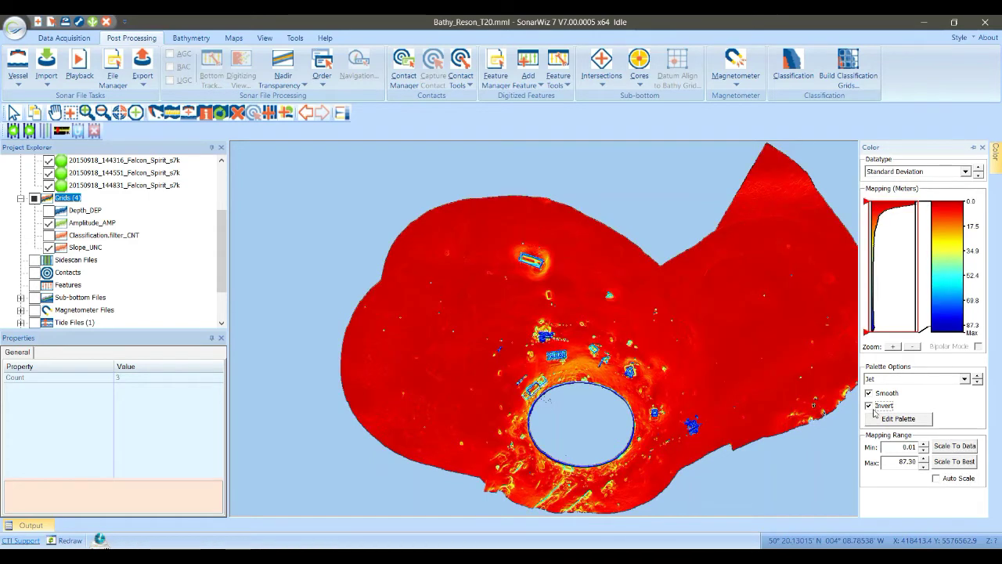
{"action": "left_click", "coordinate": [870, 406]}
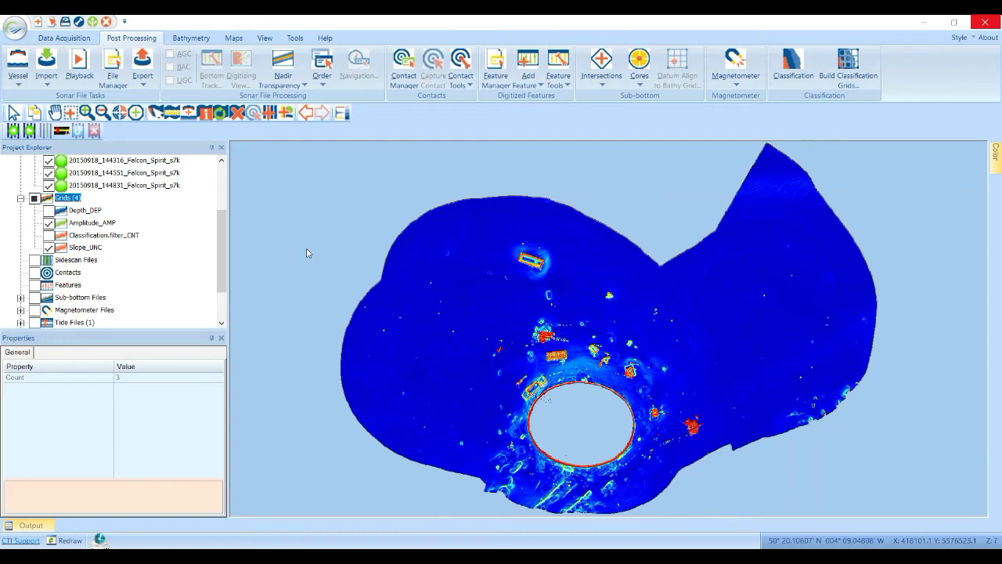
- Raise the opacity to show the bathymetry files, and select files 20150918_144040 and 20150918_143457 in turn to view their tracklines
{"action": "left_click_drag", "start_coordinate": [220, 233], "coordinate": [220, 188]}
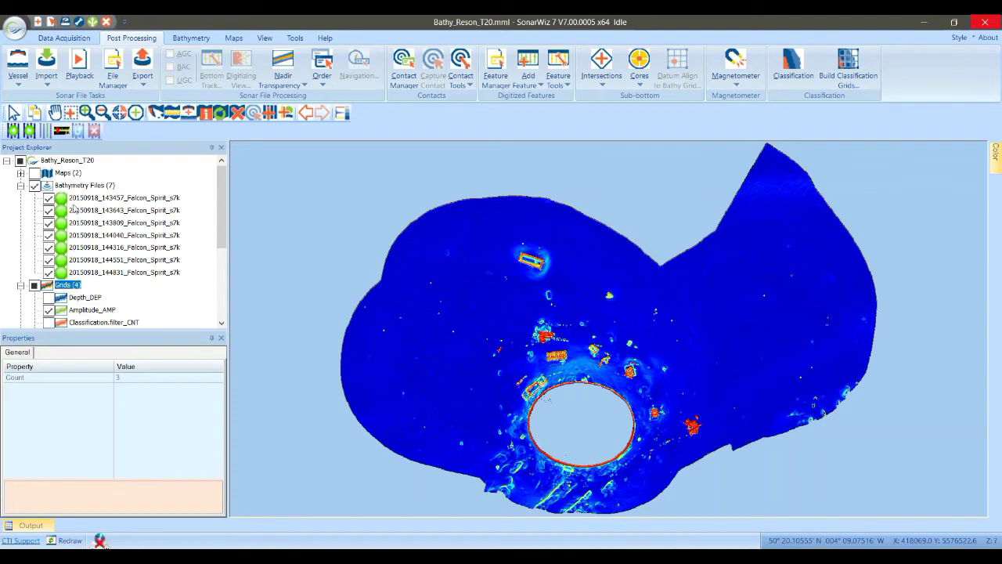
{"action": "left_click", "coordinate": [265, 38]}
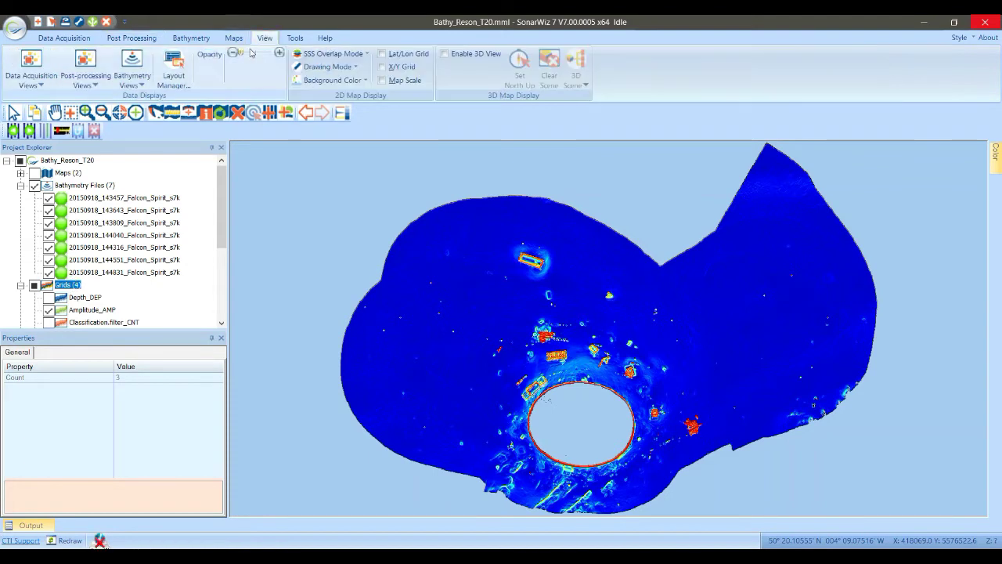
{"action": "left_click_drag", "start_coordinate": [243, 56], "coordinate": [272, 53]}
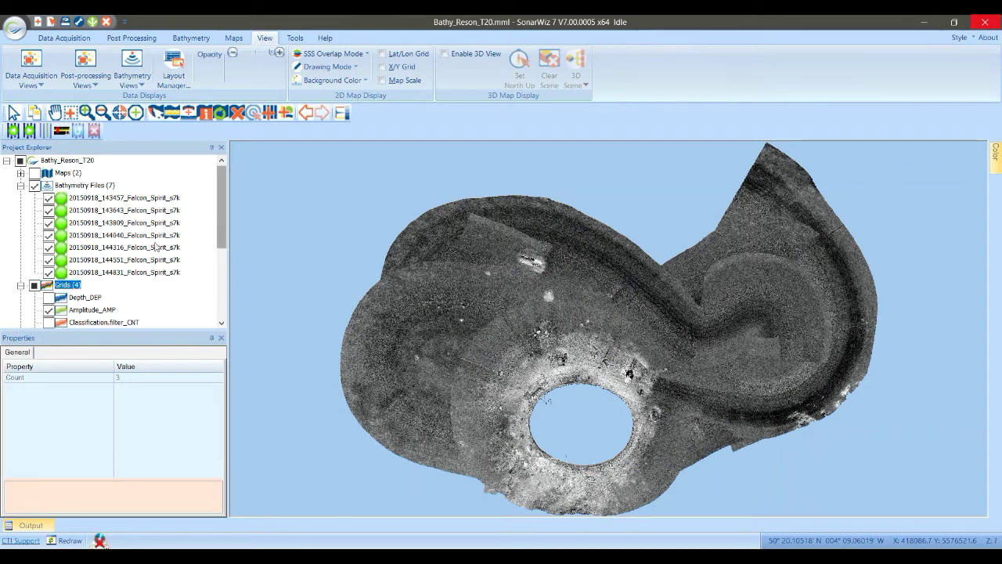
{"action": "left_click", "coordinate": [106, 236]}
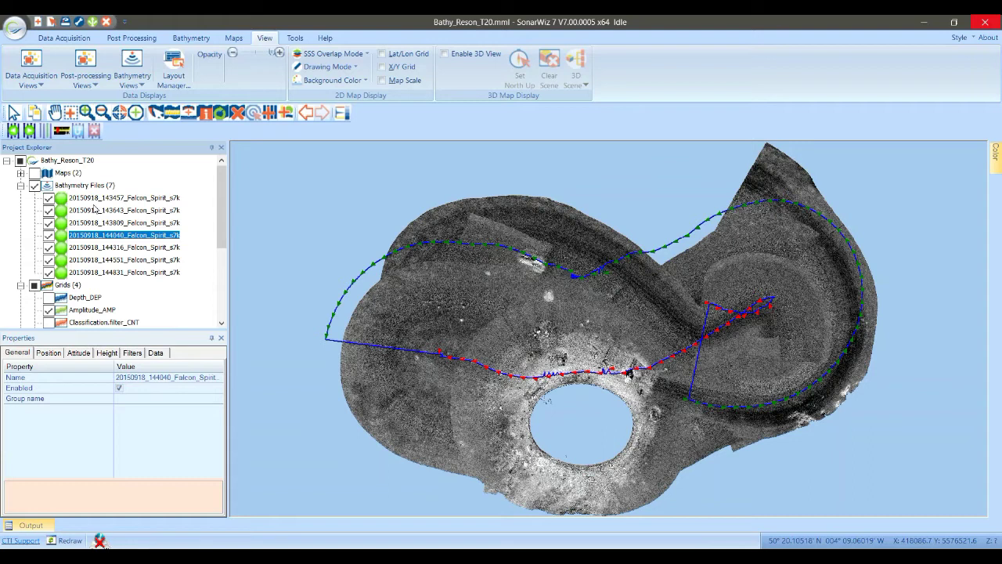
{"action": "left_click", "coordinate": [109, 200]}
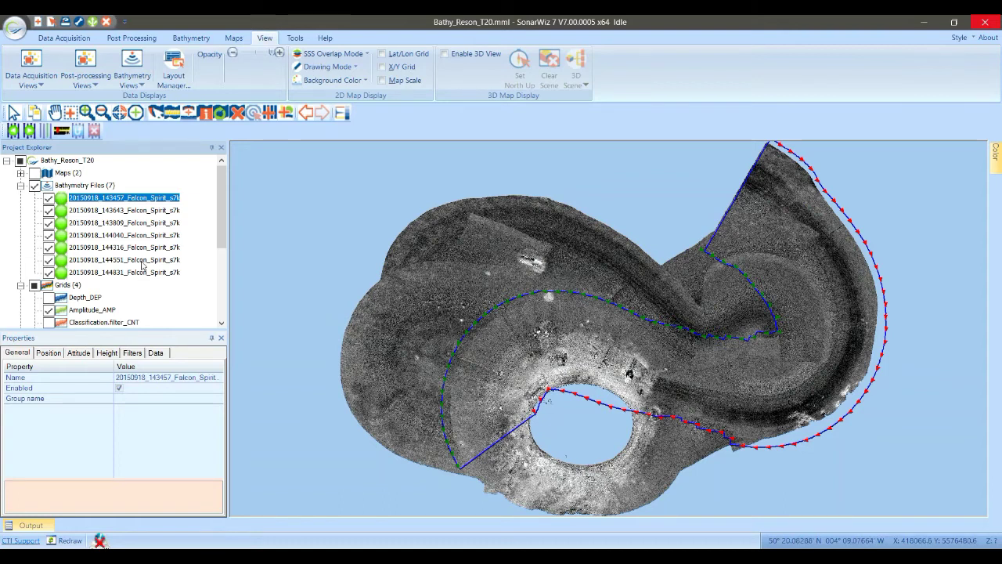
- Check the tracklines of files 20150918_143643 and 20150918_144040, and choose 20150918_144040 as the training file for seabed classification
{"action": "left_click", "coordinate": [142, 214]}
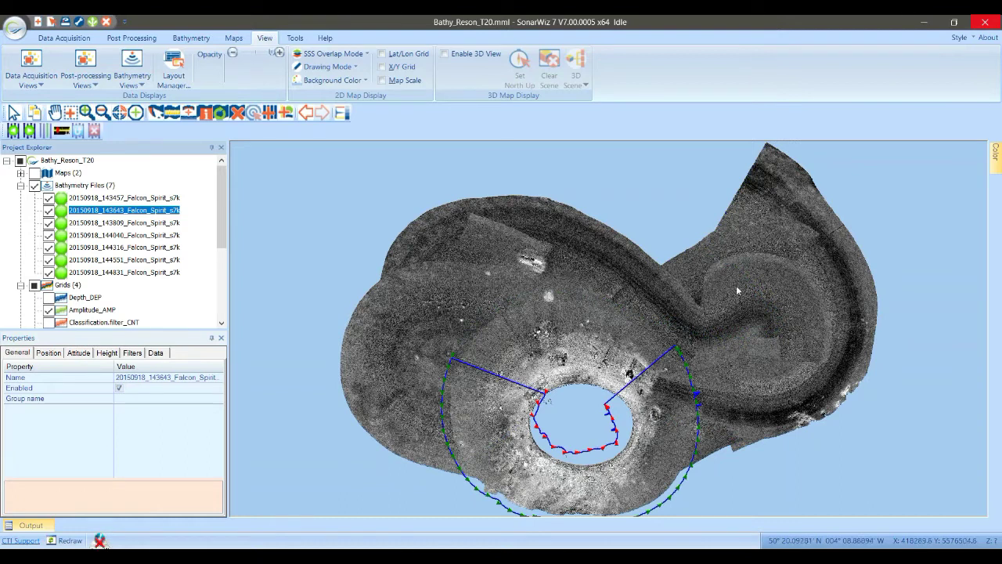
{"action": "left_click", "coordinate": [142, 236]}
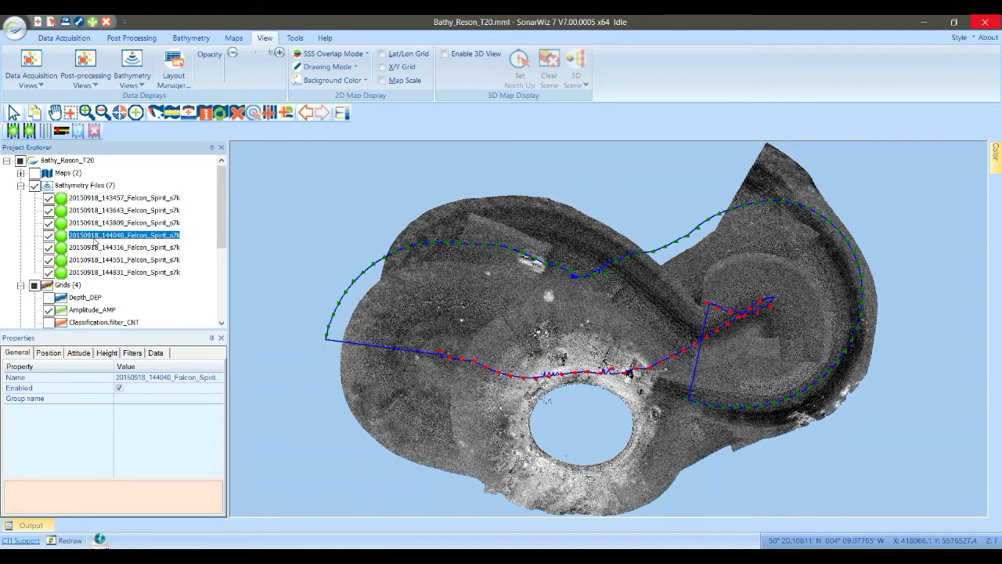
{"action": "left_click", "coordinate": [131, 39]}
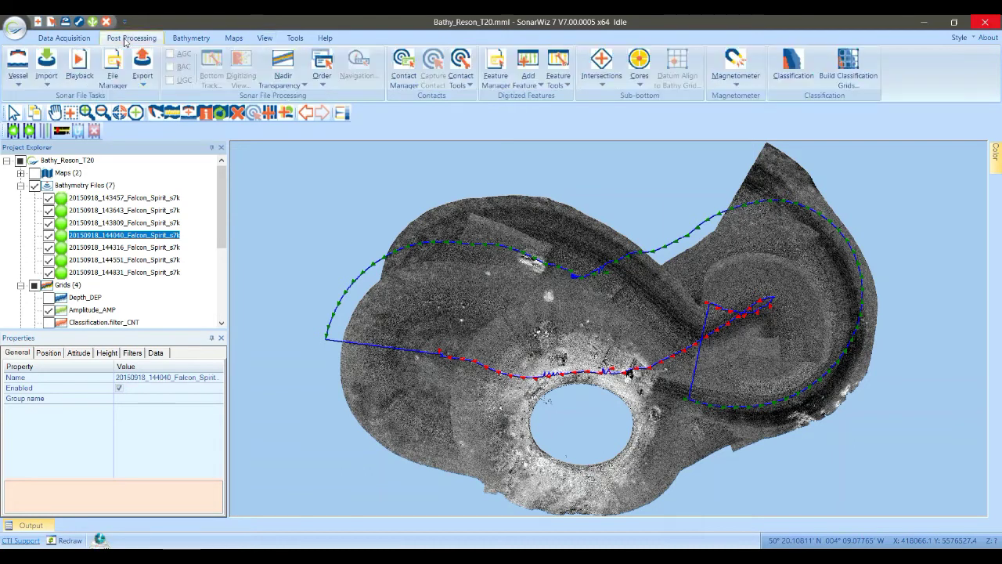
{"action": "left_click", "coordinate": [814, 66]}
{"action": "left_click_drag", "start_coordinate": [451, 24], "coordinate": [602, 86]}
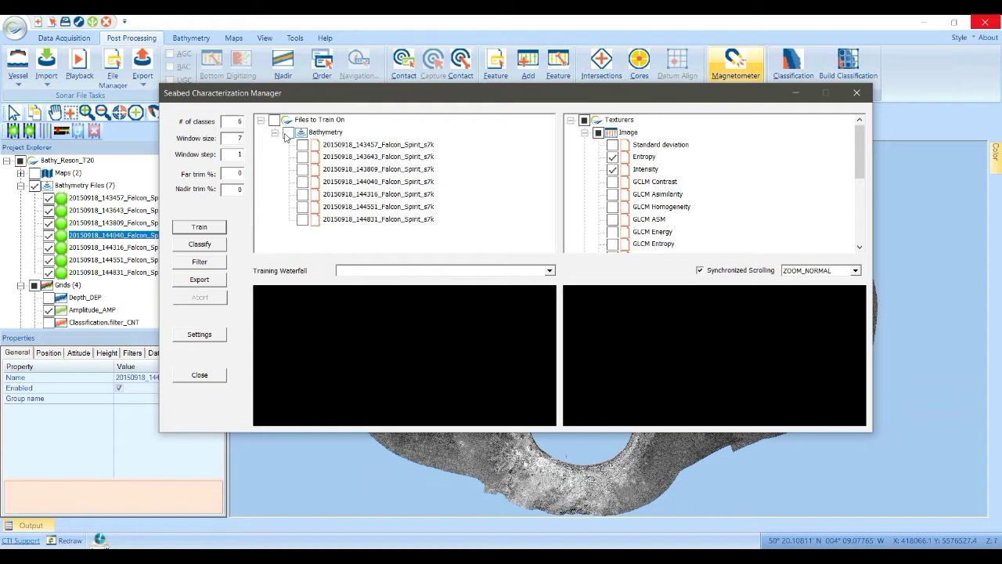
{"action": "left_click_drag", "start_coordinate": [315, 95], "coordinate": [336, 97]}
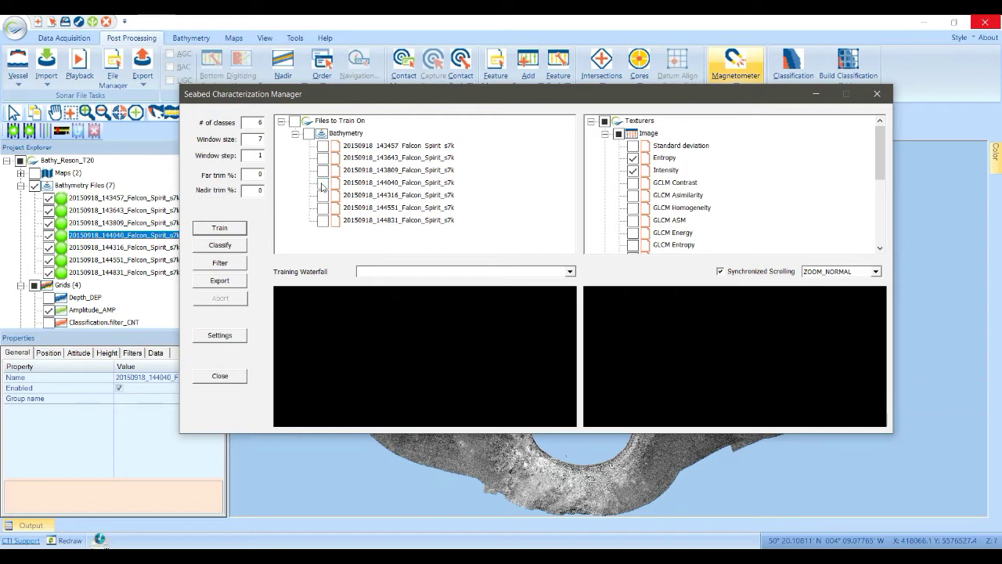
{"action": "left_click", "coordinate": [322, 184]}
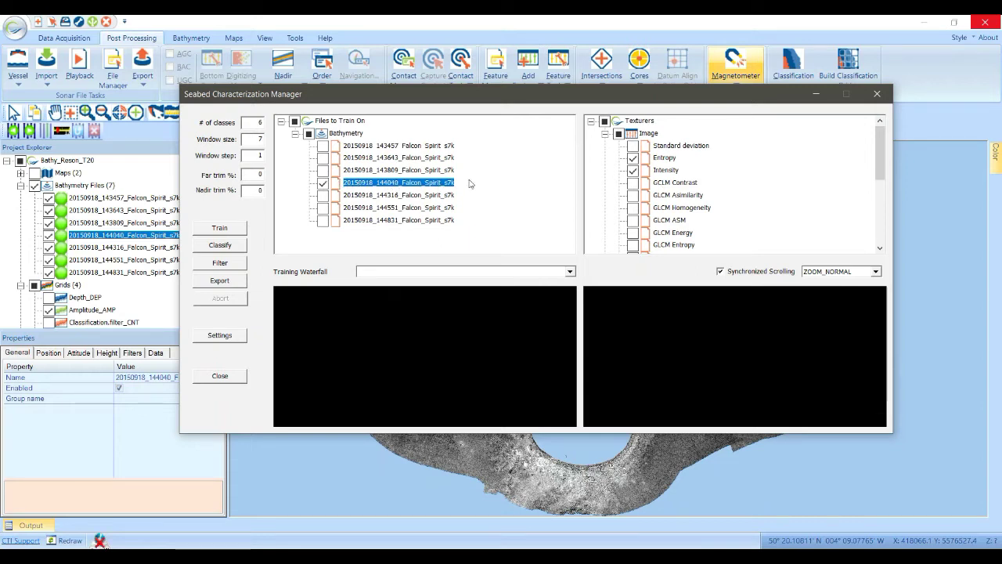
- Add the Slope_UNC look-up grid to the texturers, alongside the Entropy and Intensity image texturers
{"action": "left_click_drag", "start_coordinate": [882, 154], "coordinate": [882, 227]}
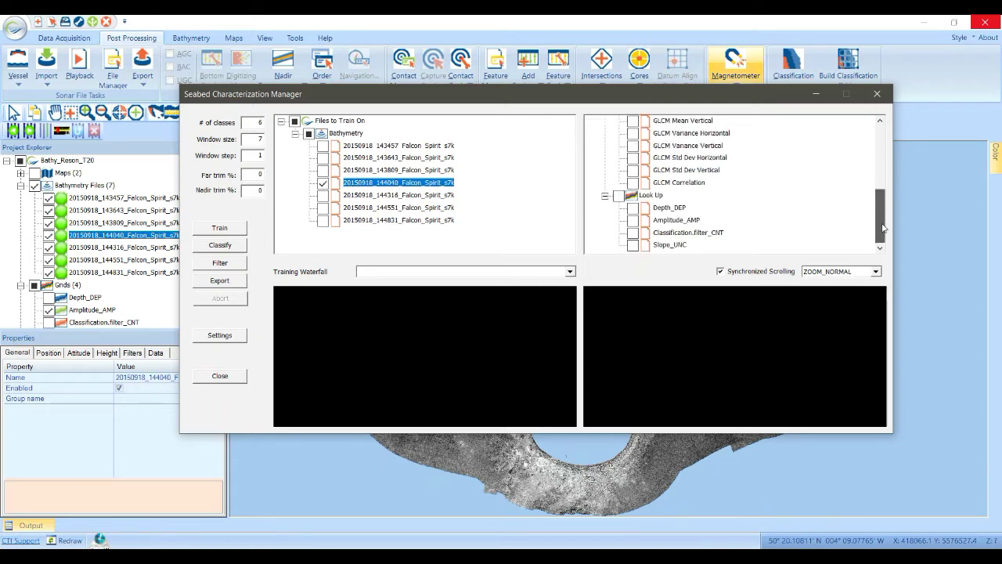
{"action": "left_click", "coordinate": [632, 245]}
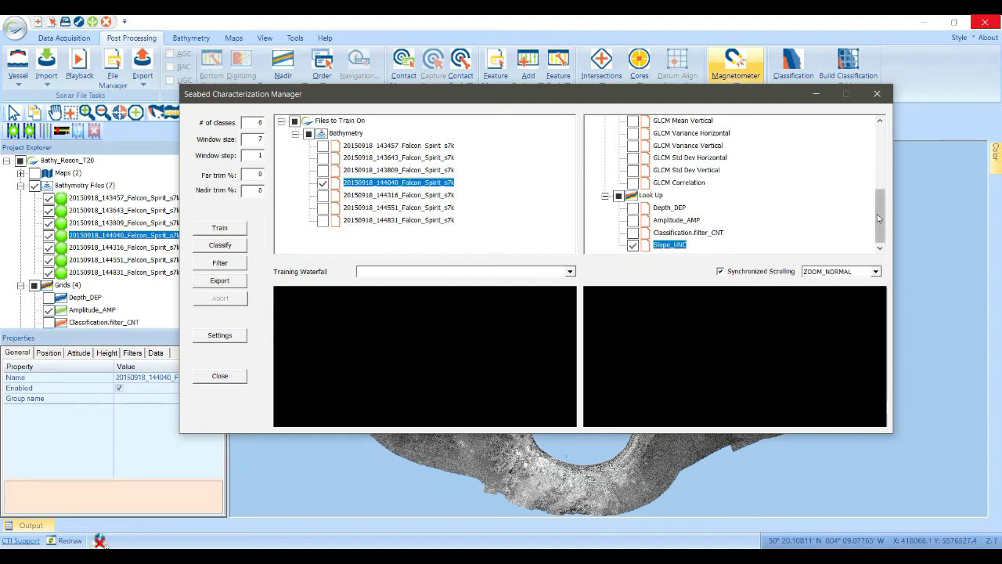
{"action": "left_click_drag", "start_coordinate": [880, 218], "coordinate": [880, 163]}
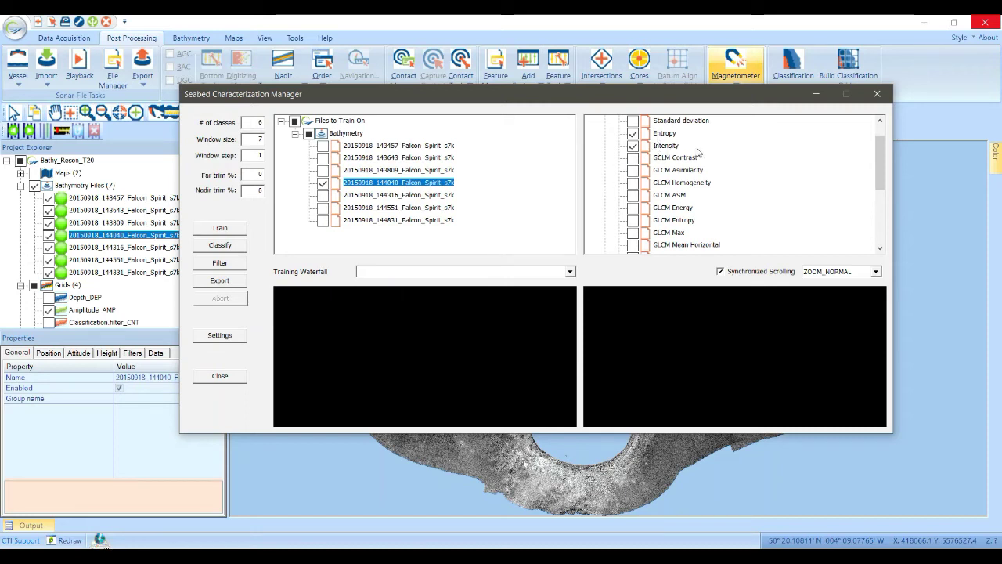
{"action": "left_click_drag", "start_coordinate": [882, 171], "coordinate": [881, 225]}
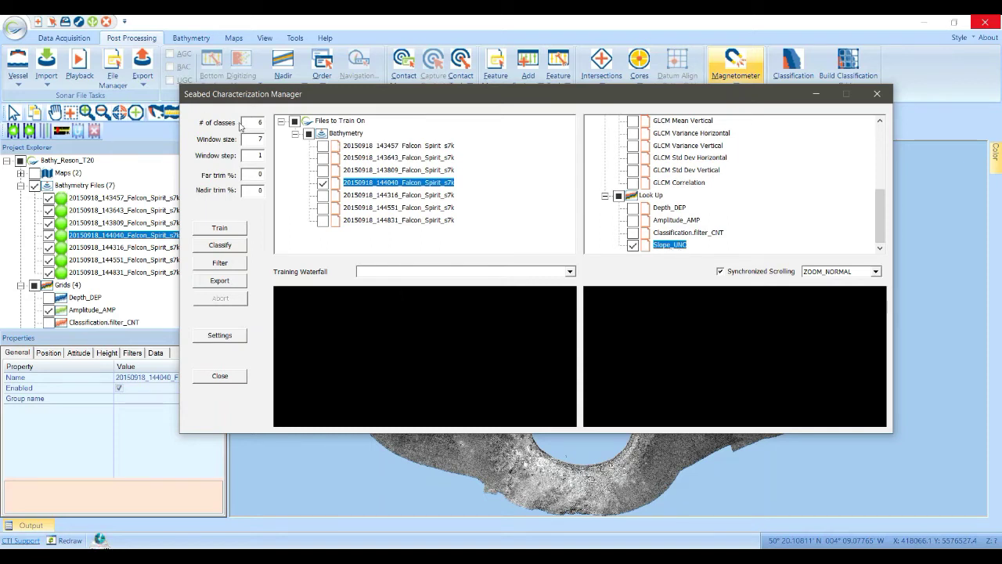
- Train the classification on the chosen file with 6 classes, window size 7, window step 1 and 0% far and nadir trim
{"action": "left_click_drag", "start_coordinate": [239, 124], "coordinate": [269, 120]}
{"action": "left_click_drag", "start_coordinate": [242, 140], "coordinate": [269, 140]}
{"action": "key", "text": "BackSpace"}
{"action": "double_click", "coordinate": [259, 140]}
{"action": "left_click_drag", "start_coordinate": [363, 103], "coordinate": [369, 78]}
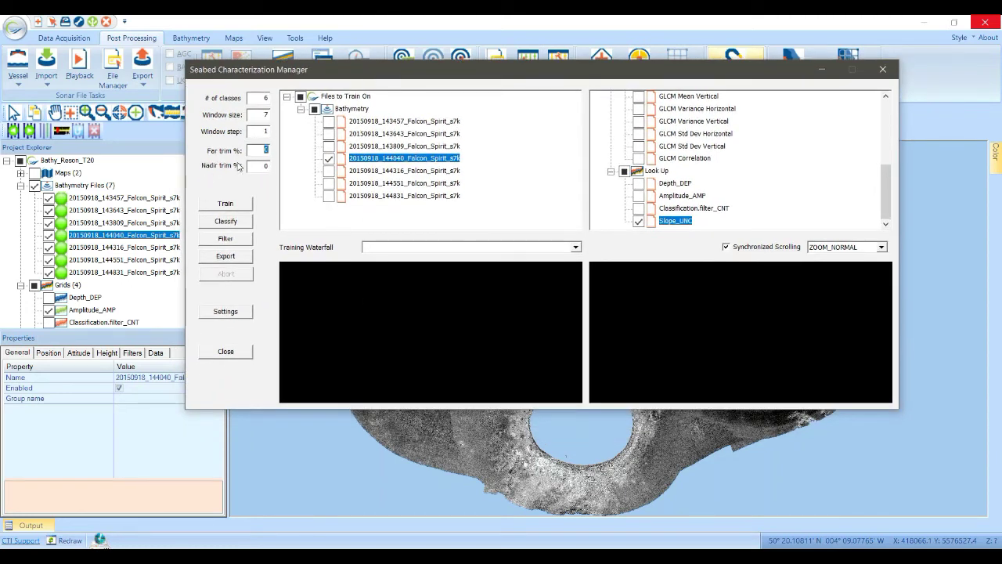
{"action": "left_click", "coordinate": [224, 204]}
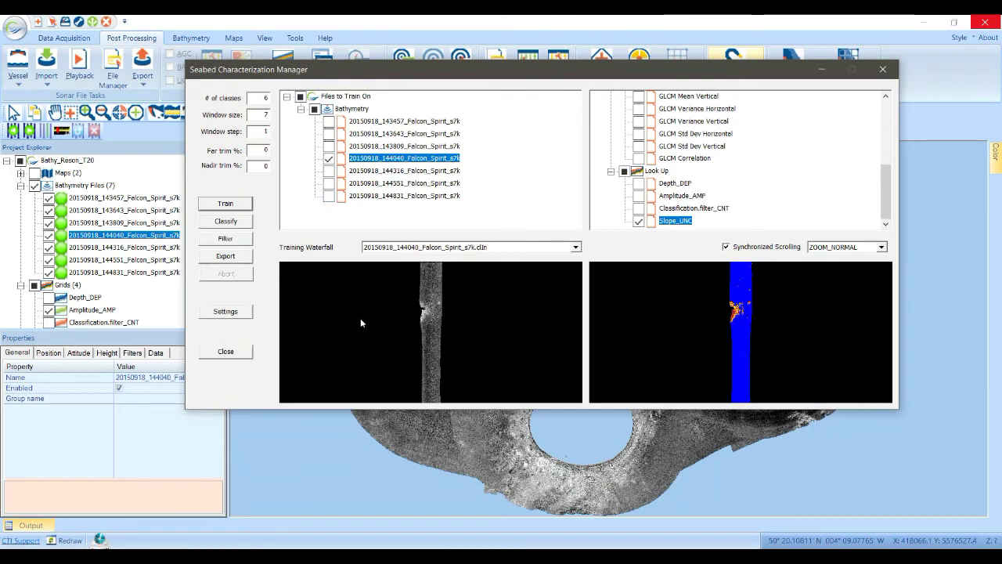
- Set the training waterfall zoom to ZOOM_FITWIDTH and examine the first part of the line against its classes
{"action": "left_click", "coordinate": [857, 248]}
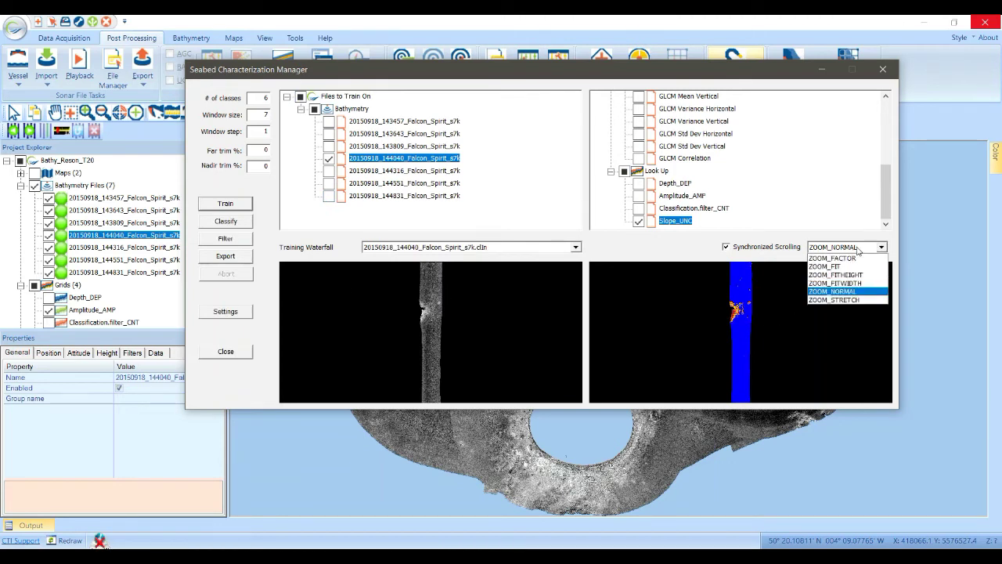
{"action": "left_click", "coordinate": [858, 284]}
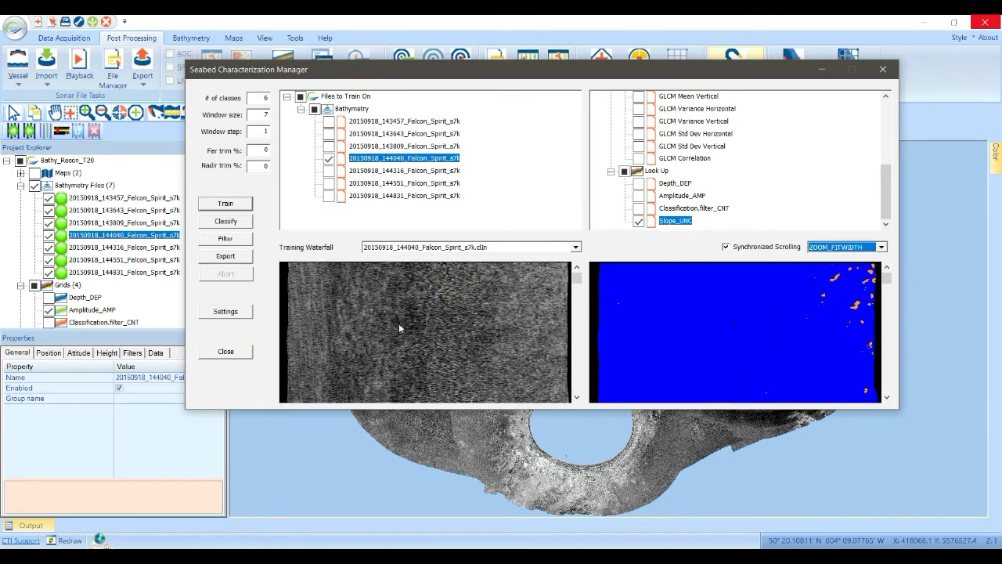
{"action": "mouse_move", "coordinate": [576, 280]}
{"action": "left_mouse_down"}
{"action": "mouse_move", "coordinate": [571, 298]}
{"action": "mouse_move", "coordinate": [575, 291]}
{"action": "left_mouse_up"}
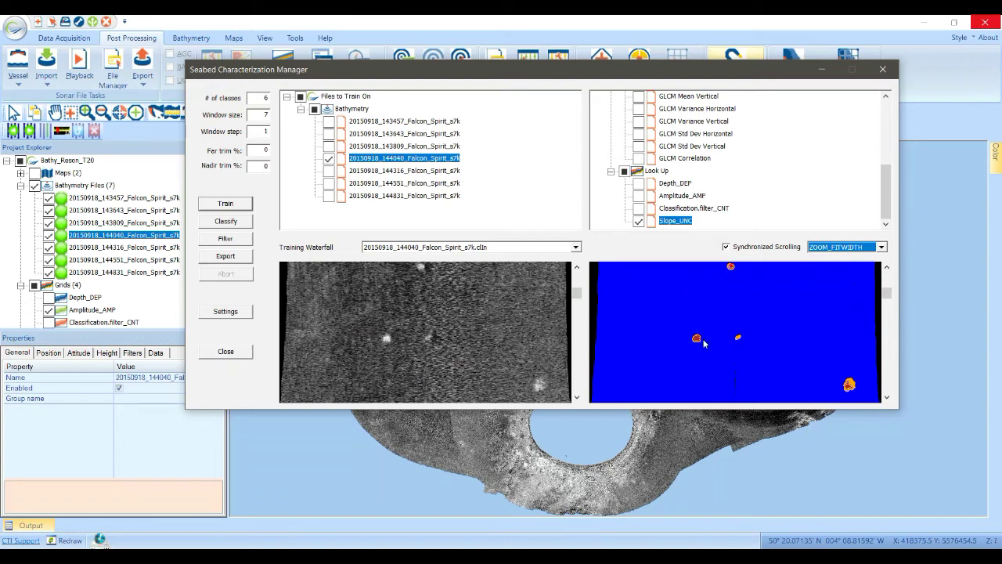
{"action": "left_click_drag", "start_coordinate": [577, 293], "coordinate": [576, 314]}
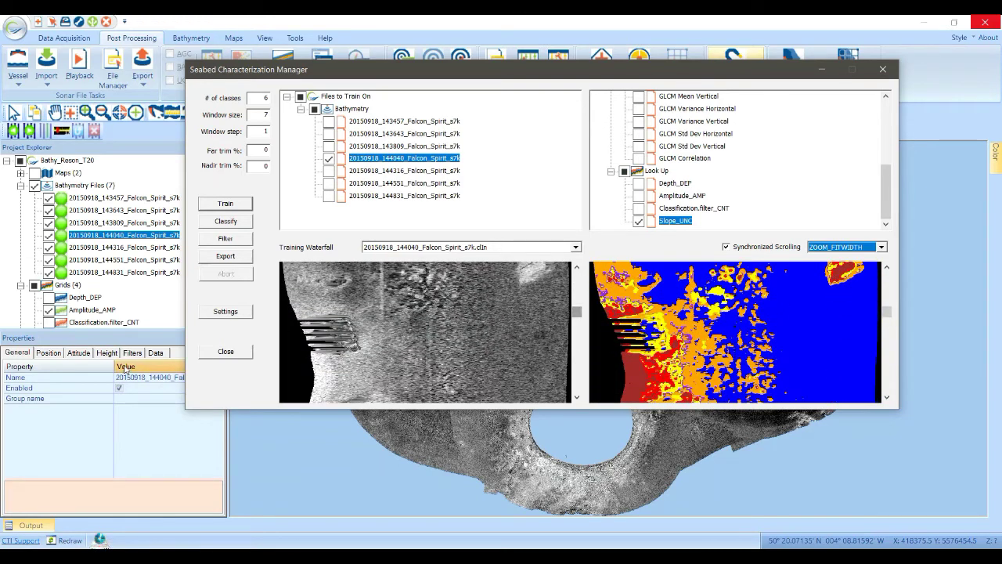
- Compare the training waterfall with the amplitude map, and examine the classes along the rest of the line
{"action": "left_click_drag", "start_coordinate": [477, 74], "coordinate": [1001, 166]}
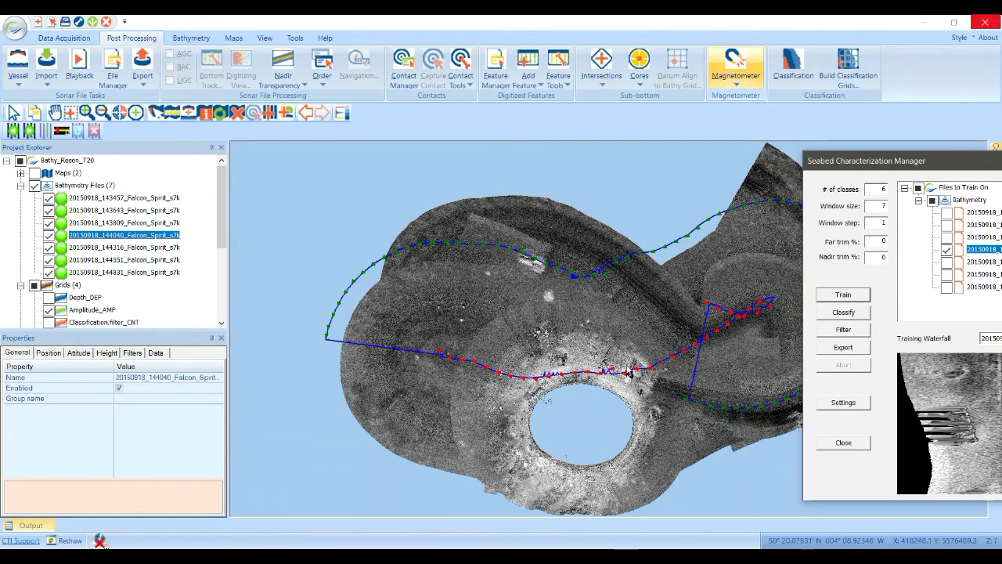
{"action": "left_click_drag", "start_coordinate": [962, 164], "coordinate": [282, 89]}
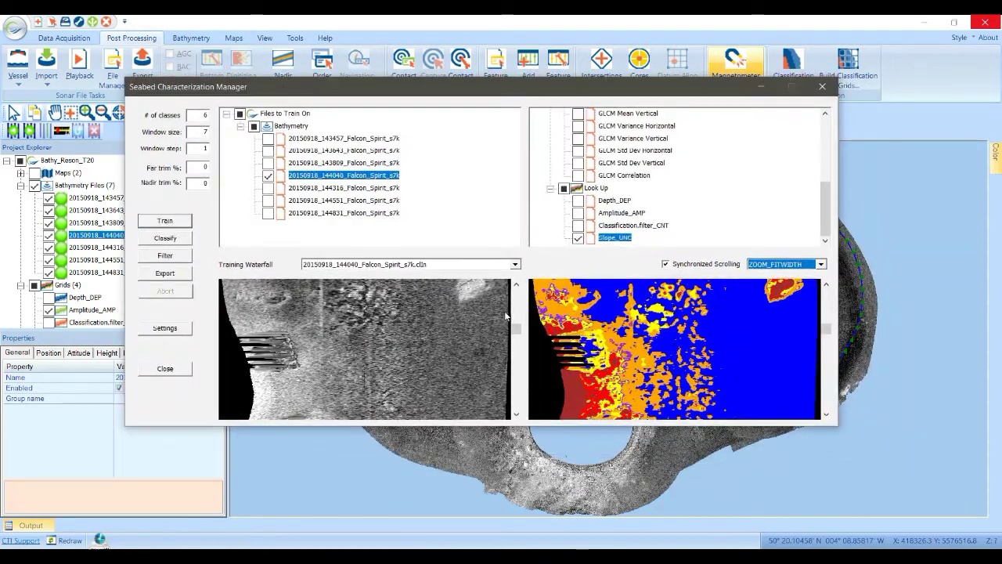
{"action": "scroll", "coordinate": [519, 331], "scroll_direction": "down", "scroll_amount": 3}
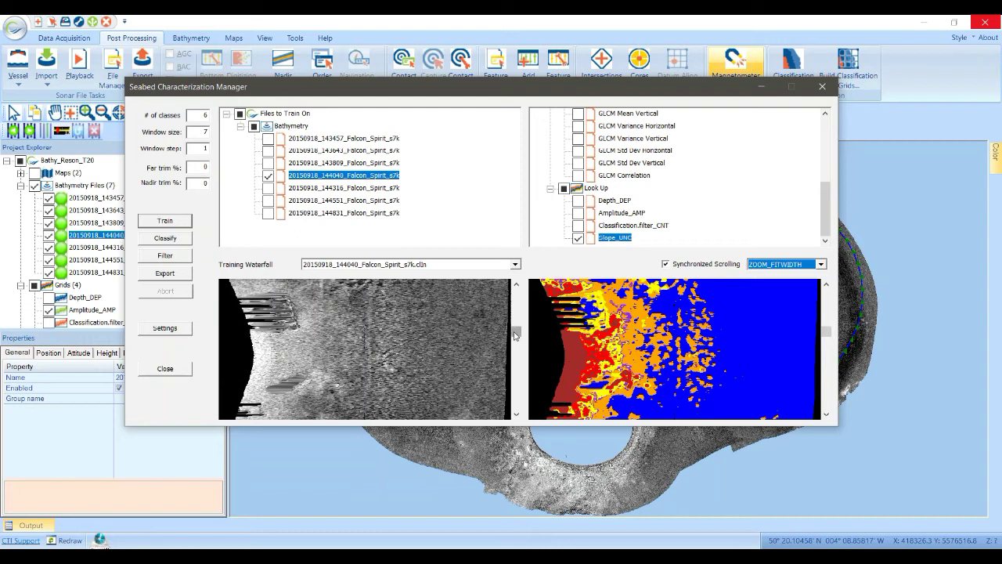
{"action": "left_click_drag", "start_coordinate": [515, 336], "coordinate": [514, 364]}
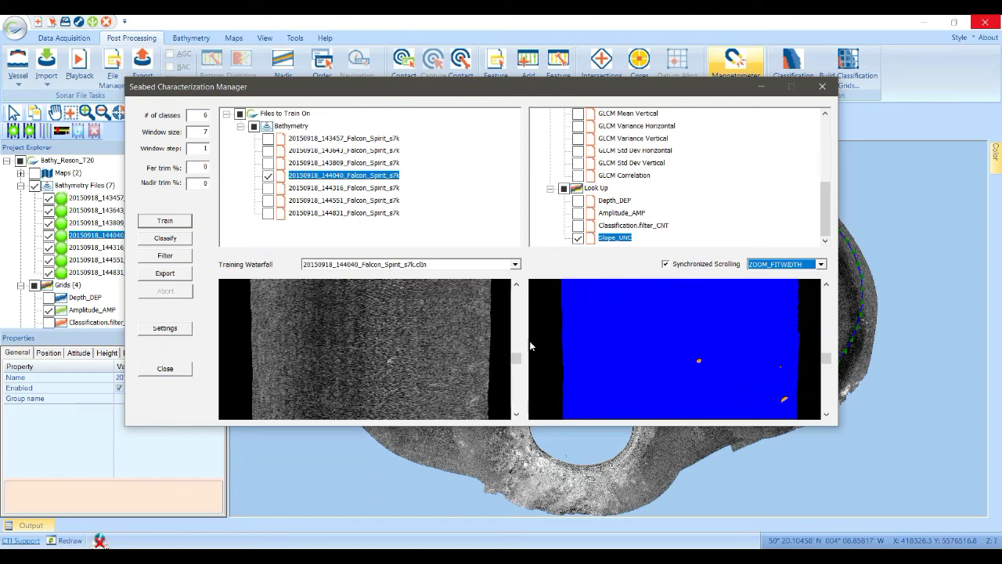
{"action": "left_click_drag", "start_coordinate": [515, 359], "coordinate": [502, 333]}
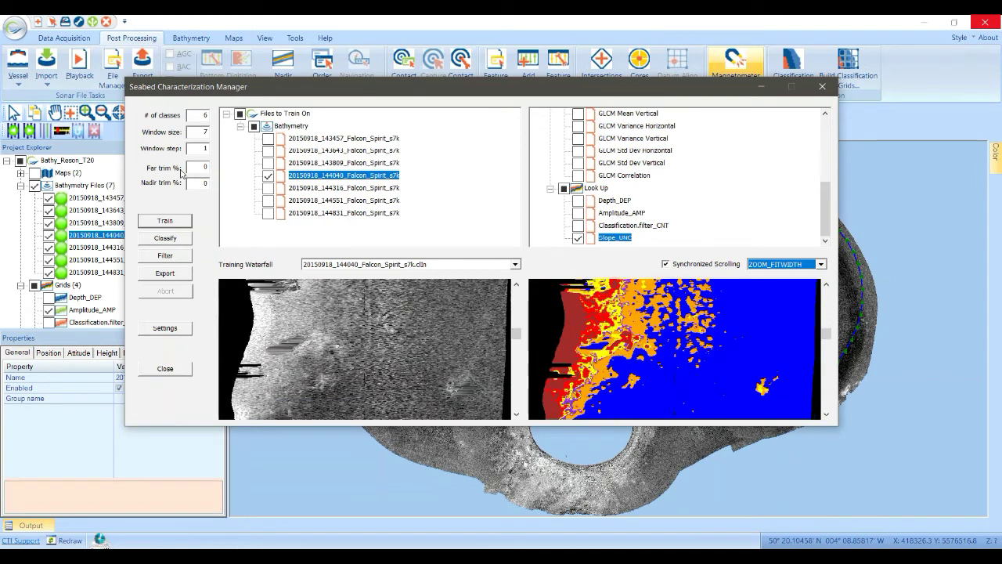
- Classify the bathymetry files with the trained classes and open the processing output log
{"action": "left_click", "coordinate": [167, 240]}
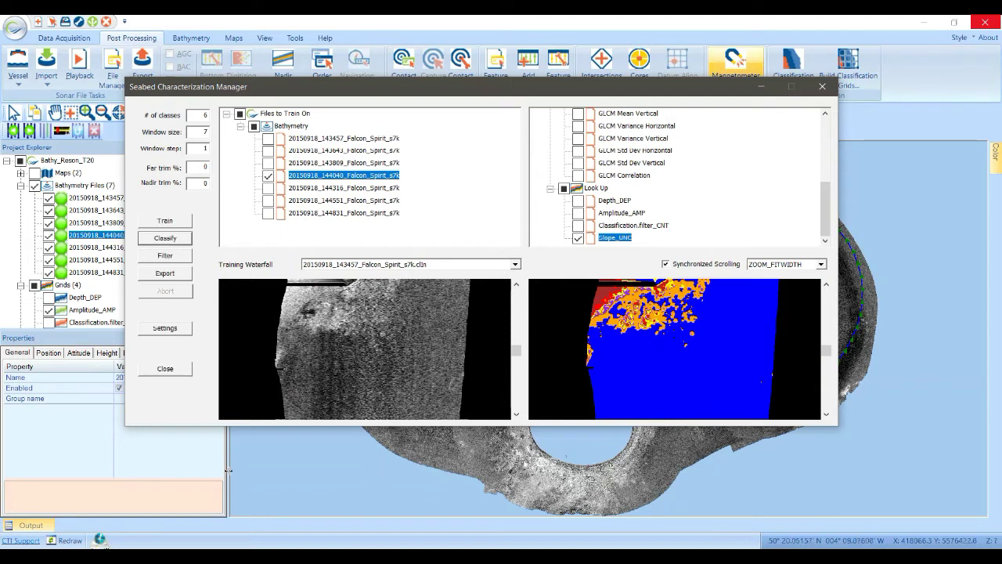
{"action": "left_click_drag", "start_coordinate": [477, 88], "coordinate": [793, 90]}
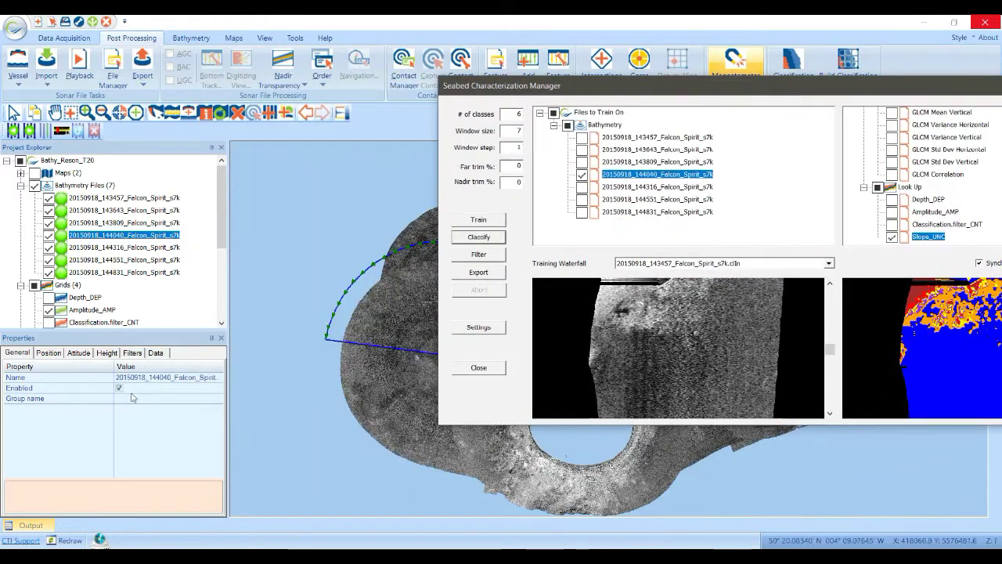
{"action": "left_click", "coordinate": [31, 526]}
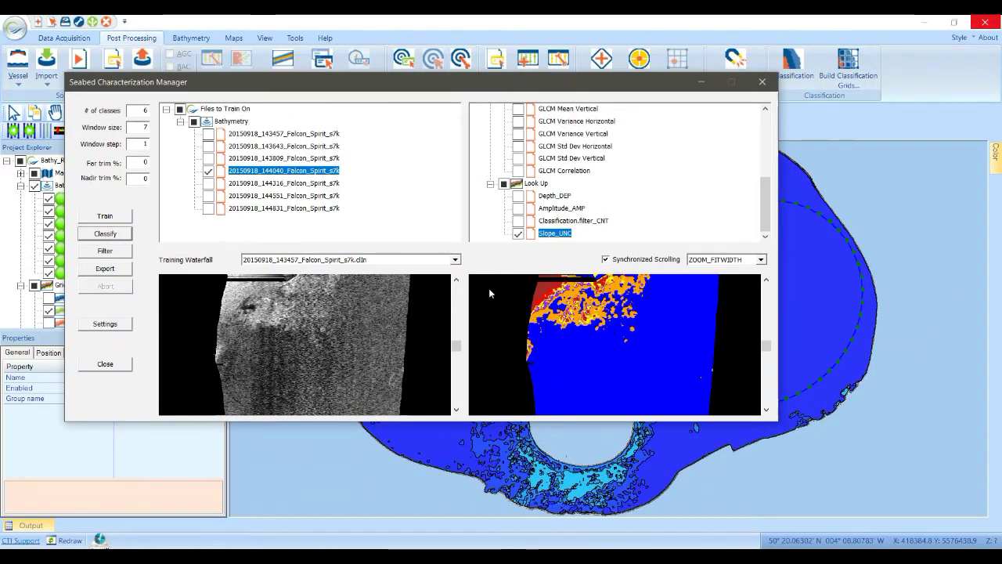
- Examine the classified waterfalls of files 20150918_143457 and 20150918_144316
{"action": "left_click_drag", "start_coordinate": [764, 347], "coordinate": [749, 310]}
{"action": "left_click", "coordinate": [455, 259]}
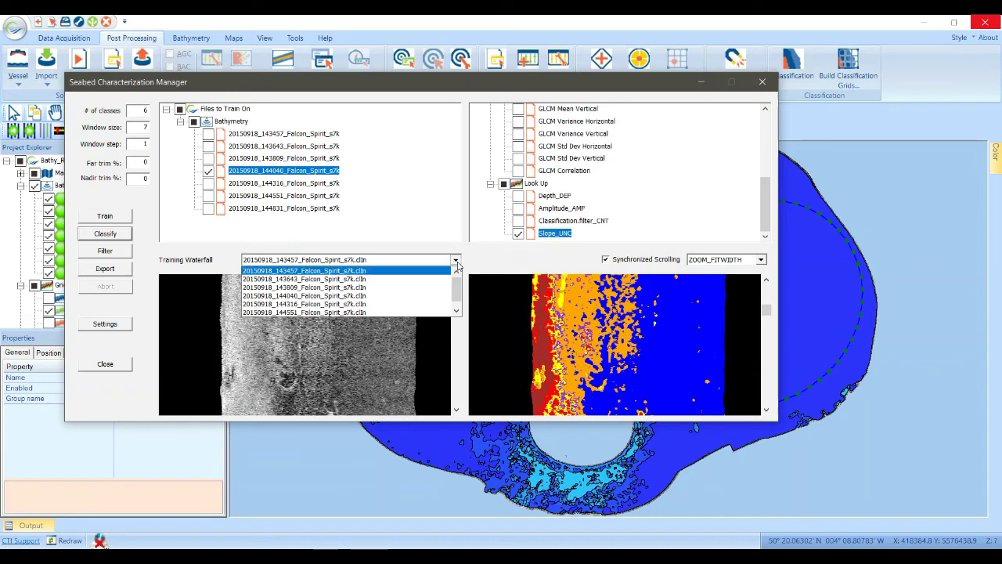
{"action": "left_click", "coordinate": [313, 329]}
{"action": "left_click_drag", "start_coordinate": [765, 310], "coordinate": [753, 363]}
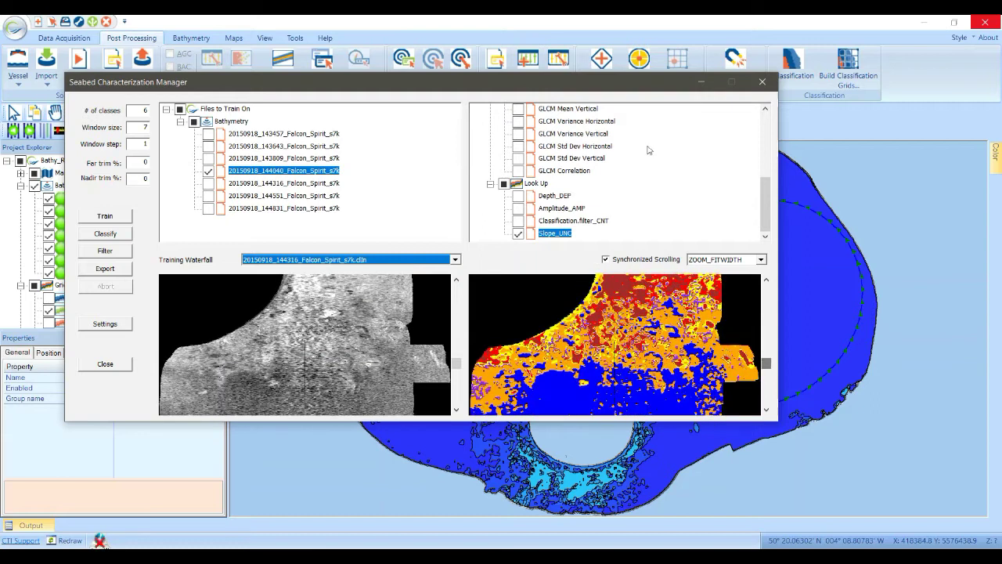
- Minimise the Seabed Characterization Manager and hide the Classification.class.kmz map
{"action": "left_click", "coordinate": [701, 84]}
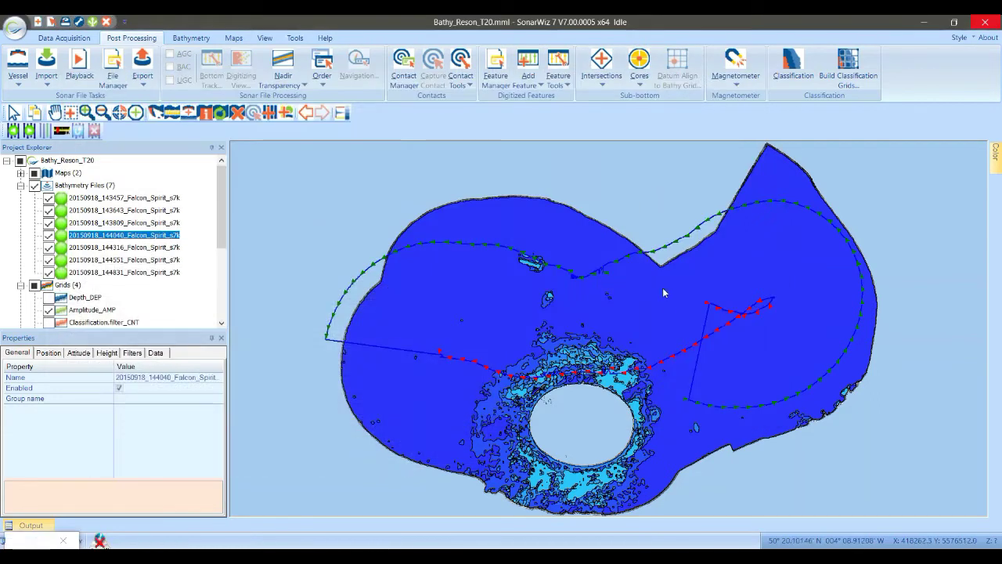
{"action": "left_click", "coordinate": [21, 173]}
{"action": "left_click", "coordinate": [48, 198]}
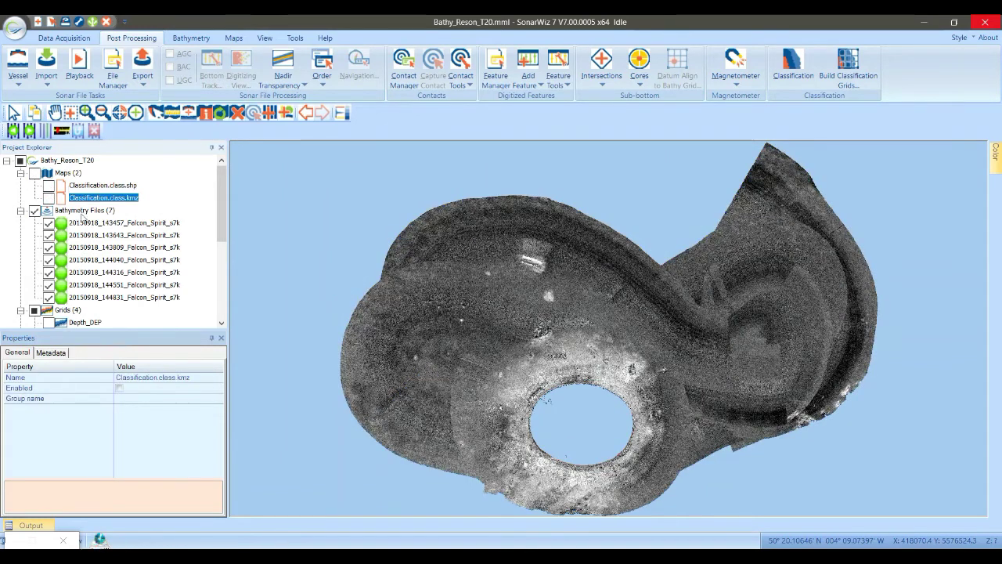
- Import Classification.filter_CNT.grd from the project's Classify folder into the grids
{"action": "left_click_drag", "start_coordinate": [226, 214], "coordinate": [227, 255]}
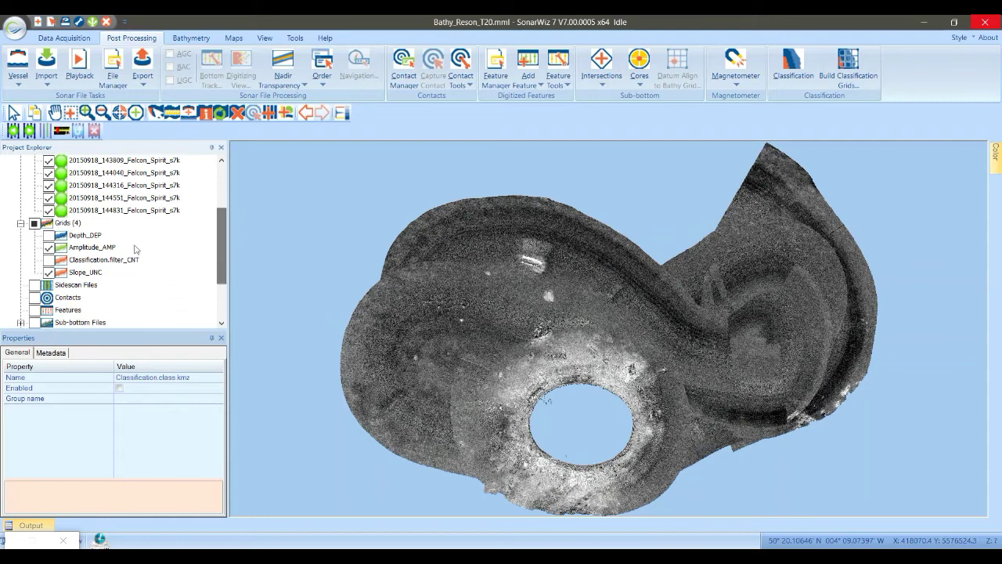
{"action": "left_click", "coordinate": [69, 223]}
{"action": "right_click", "coordinate": [73, 225]}
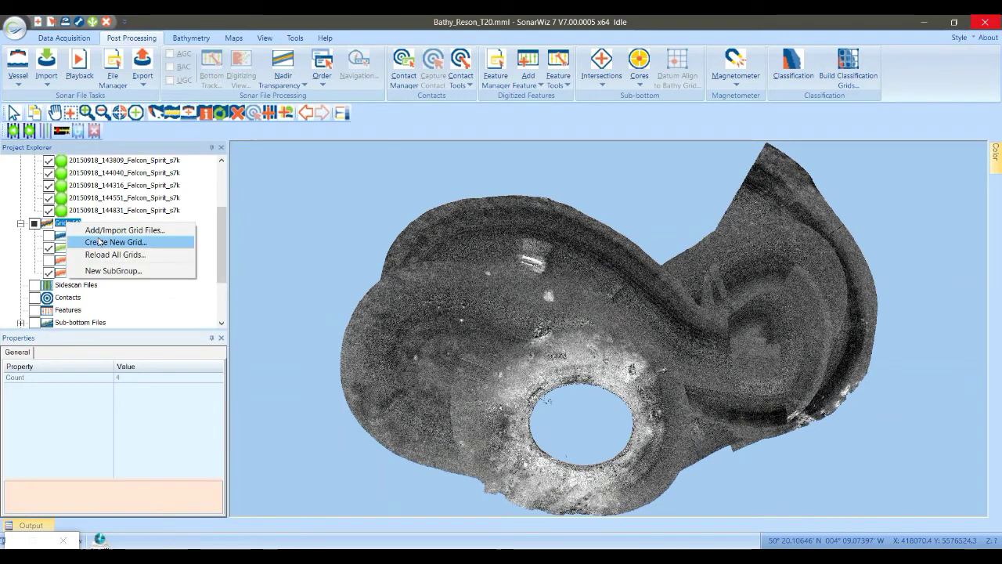
{"action": "left_click", "coordinate": [110, 230]}
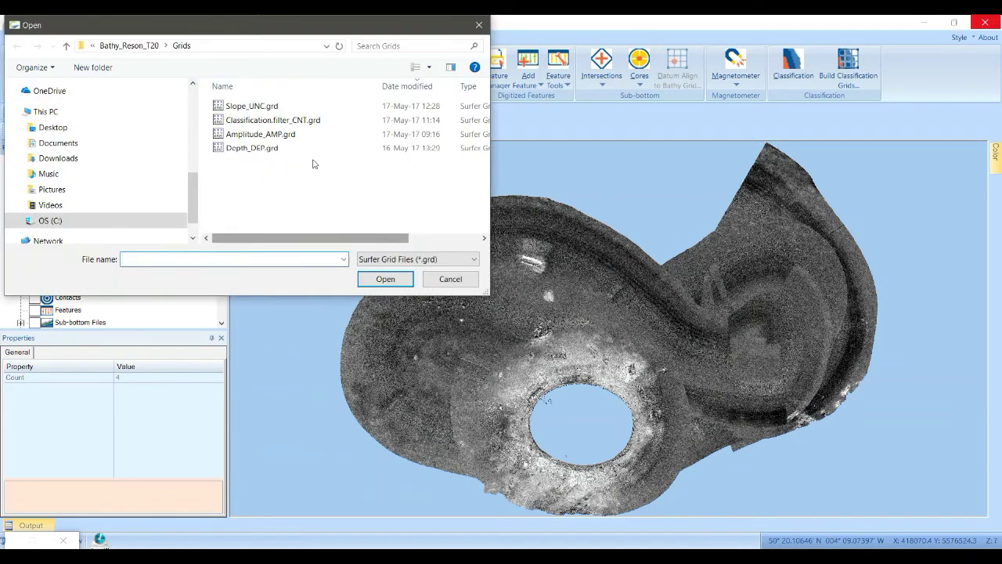
{"action": "left_click", "coordinate": [129, 45]}
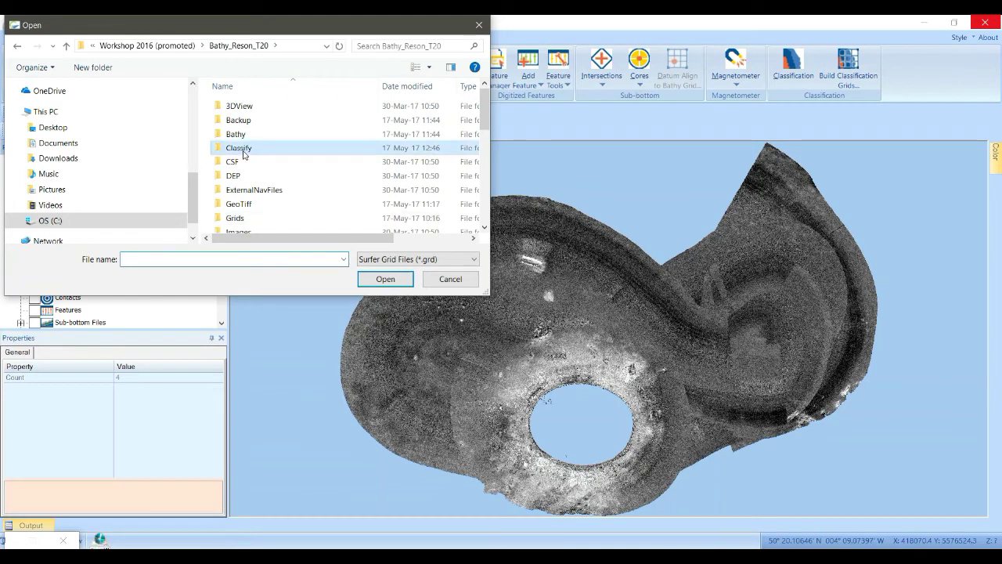
{"action": "double_click", "coordinate": [245, 150]}
{"action": "left_click", "coordinate": [243, 146]}
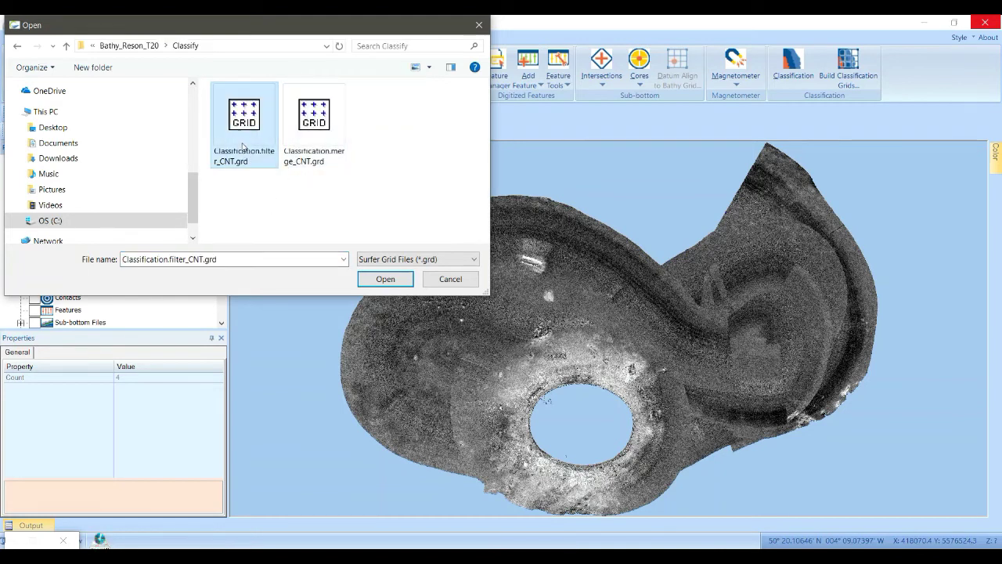
{"action": "left_click", "coordinate": [382, 278]}
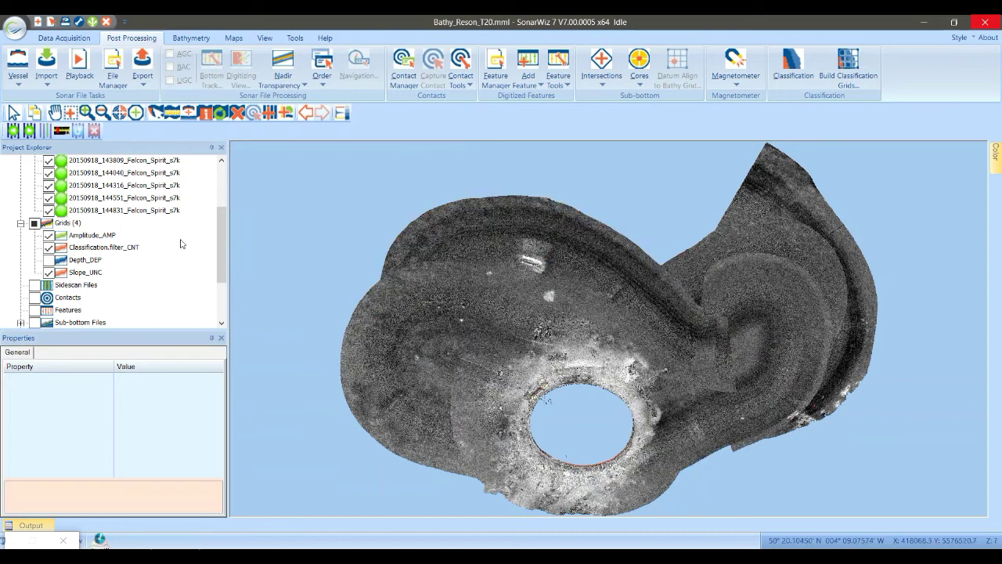
{"action": "left_click_drag", "start_coordinate": [222, 238], "coordinate": [219, 179]}
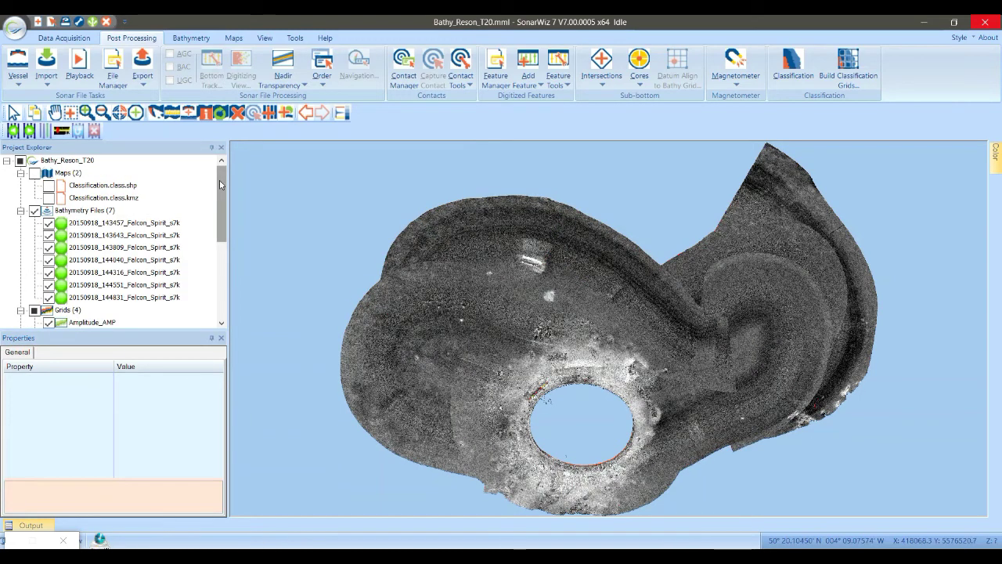
- Select the Density datatype in the colour settings and scale its mapping range to the data
{"action": "left_click", "coordinate": [995, 157]}
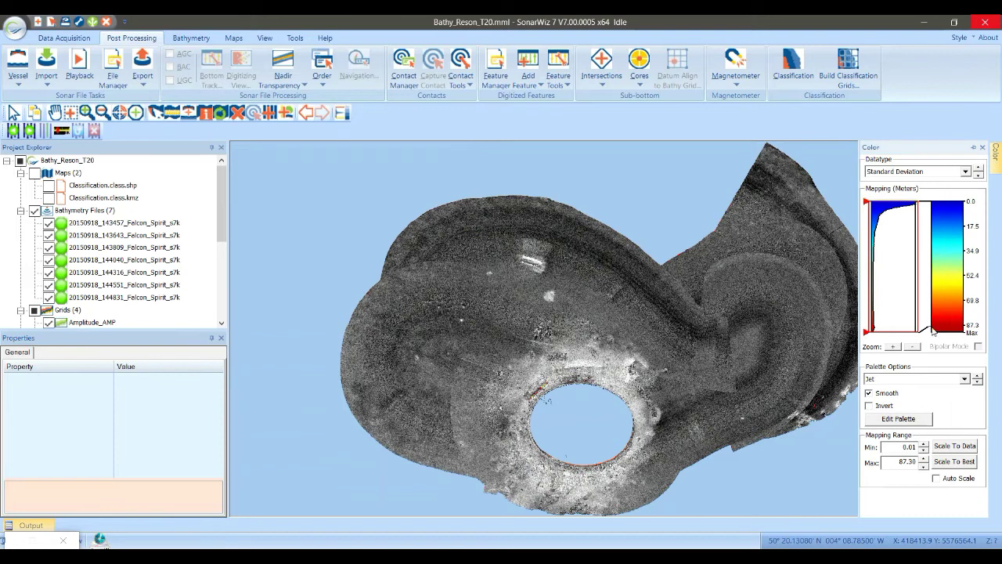
{"action": "left_click", "coordinate": [913, 173]}
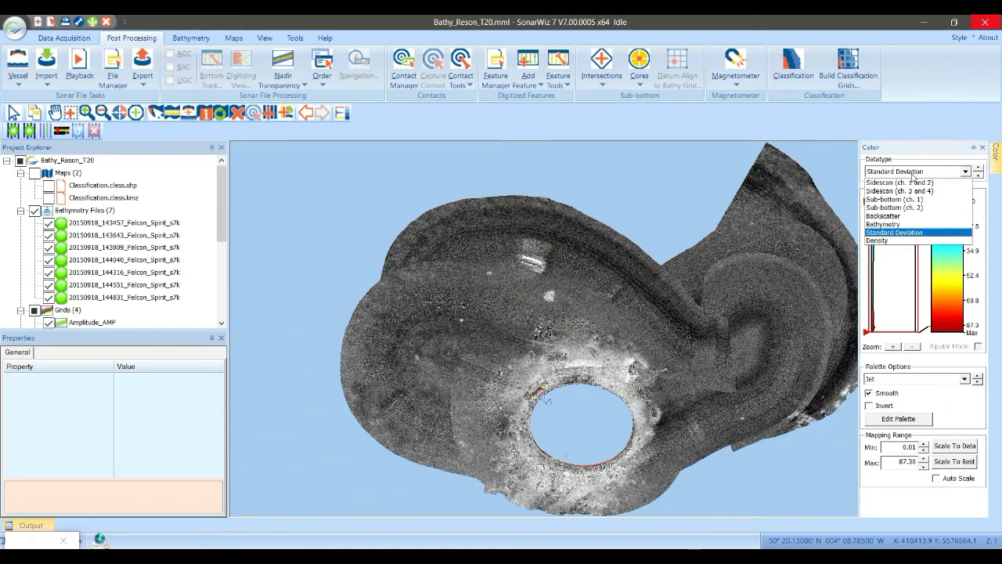
{"action": "left_click", "coordinate": [903, 243]}
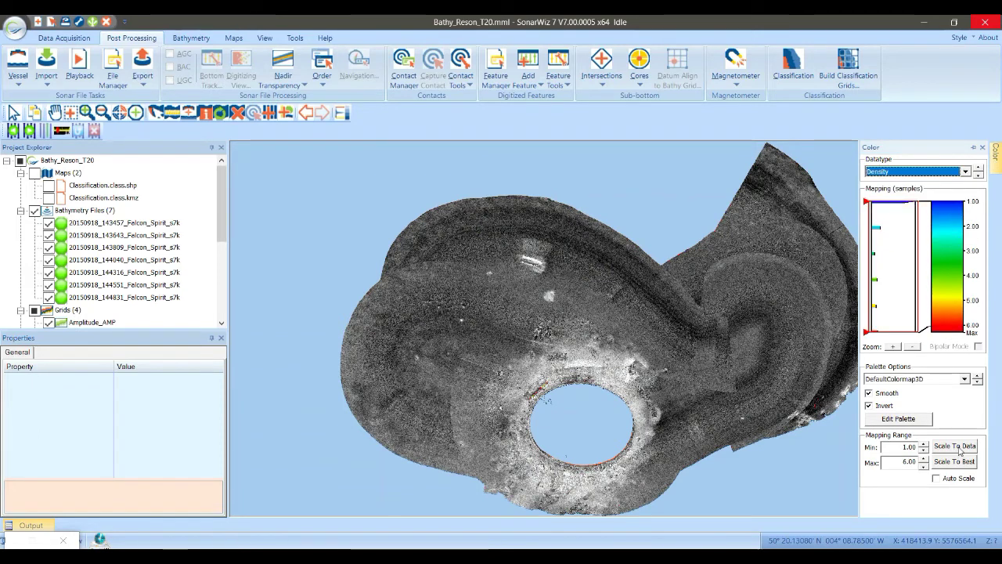
{"action": "left_click", "coordinate": [959, 447]}
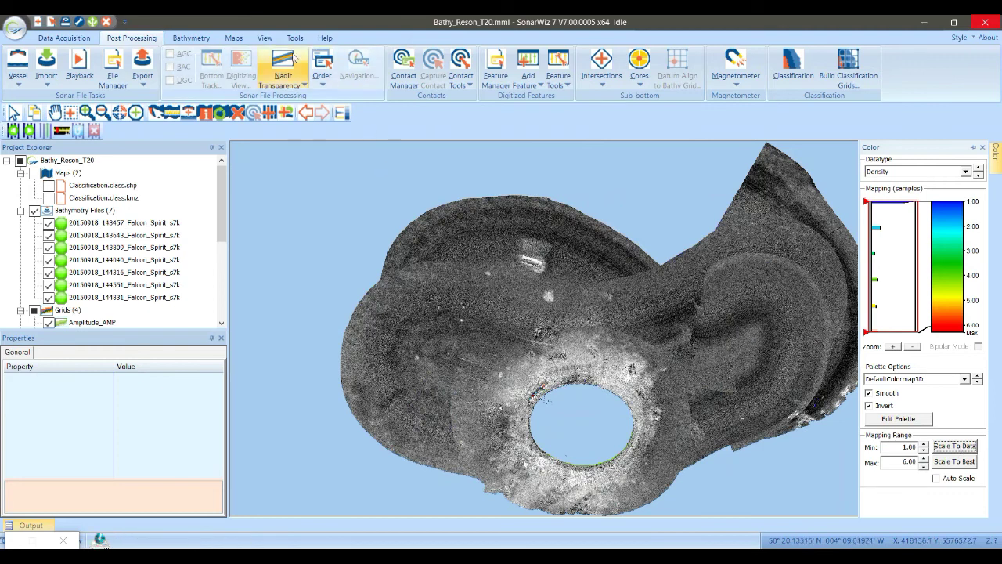
- Lower the map opacity to the minimum to reveal the classification grid around the central hole
{"action": "left_click", "coordinate": [72, 113]}
{"action": "left_click_drag", "start_coordinate": [548, 399], "coordinate": [600, 445]}
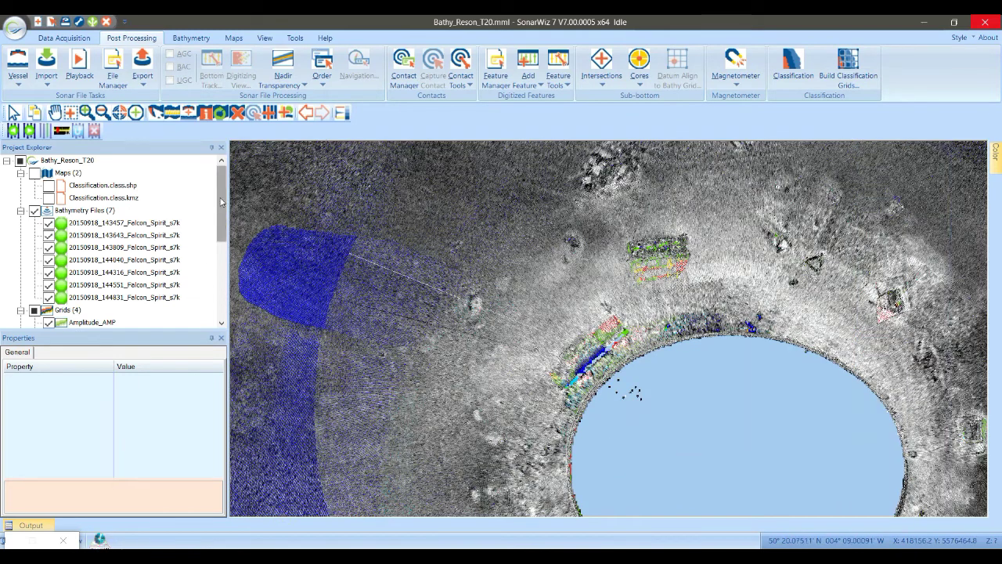
{"action": "left_click", "coordinate": [295, 38]}
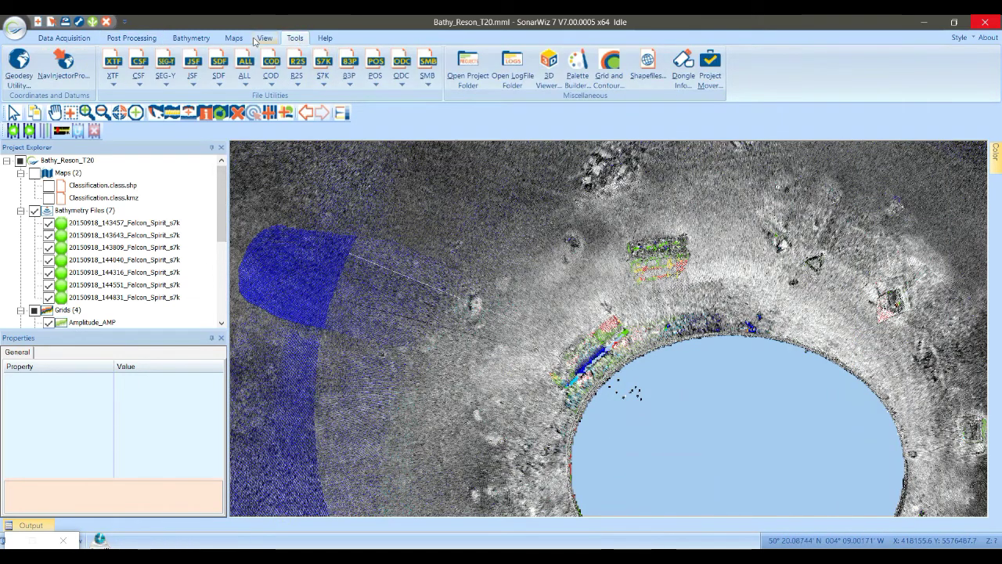
{"action": "left_click", "coordinate": [264, 38]}
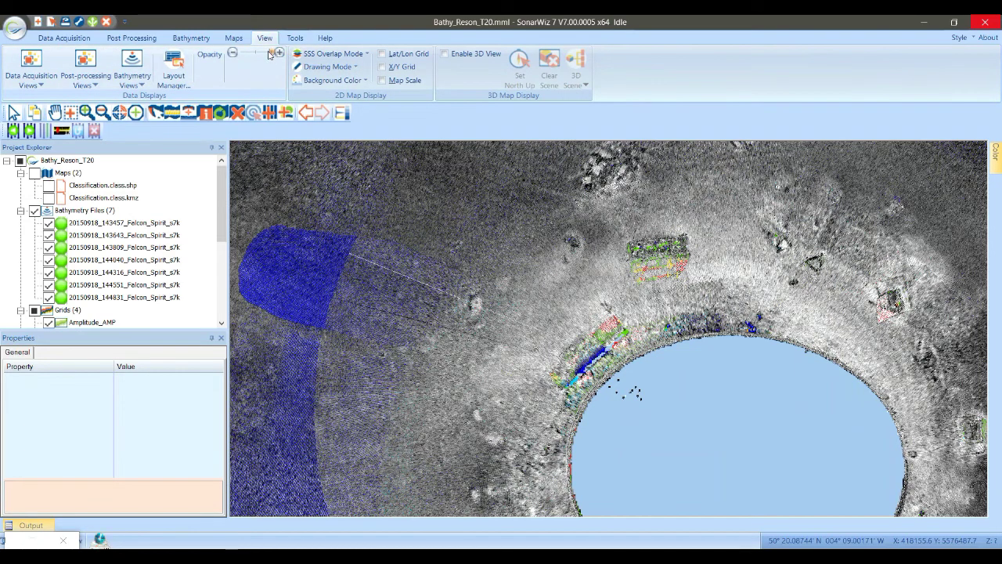
{"action": "left_click_drag", "start_coordinate": [270, 54], "coordinate": [235, 52]}
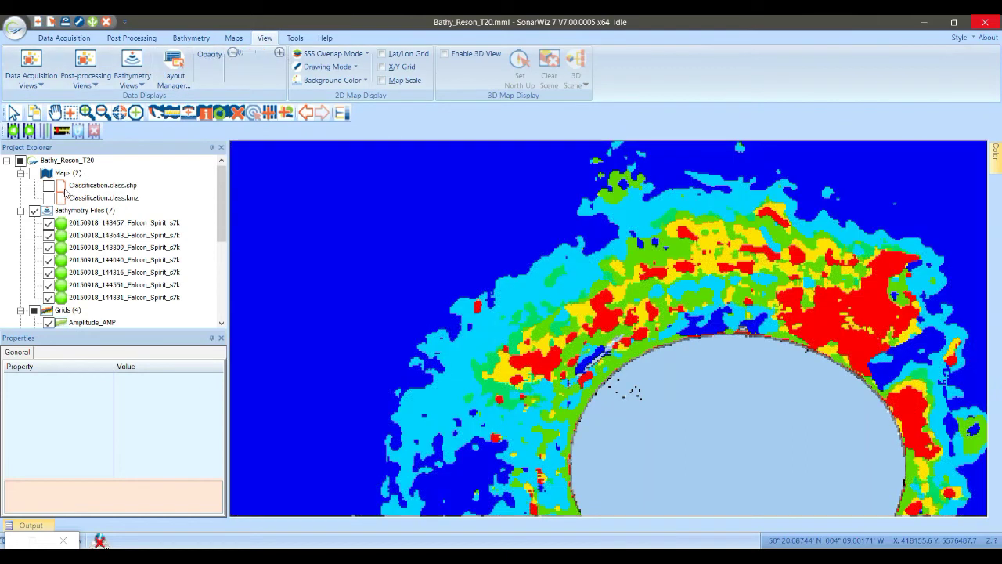
- Show the Classification.class.shp map and compare its outlines with the imagery at medium, full and minimum opacity
{"action": "left_click", "coordinate": [49, 185]}
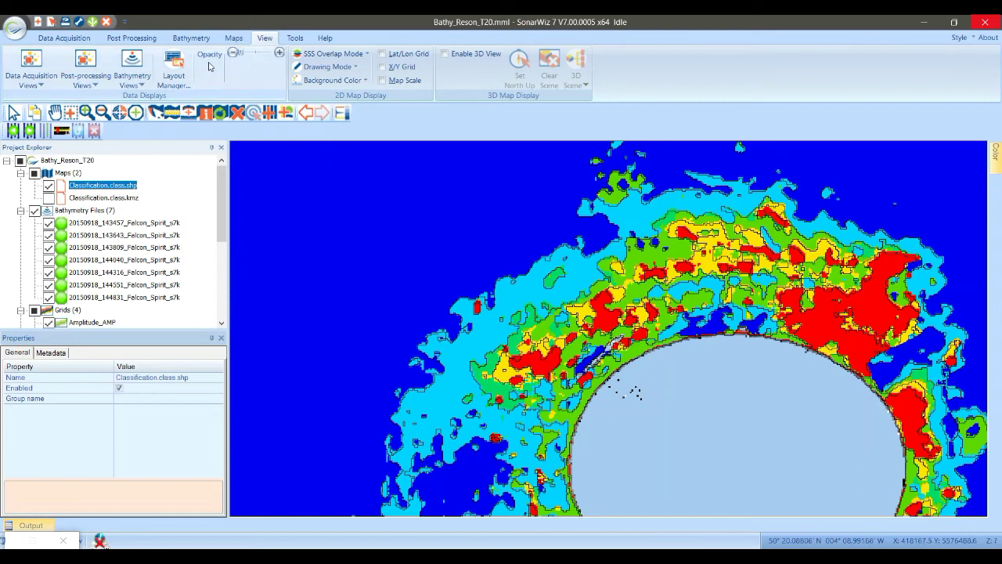
{"action": "mouse_move", "coordinate": [243, 56]}
{"action": "left_mouse_down"}
{"action": "mouse_move", "coordinate": [274, 54]}
{"action": "mouse_move", "coordinate": [242, 54]}
{"action": "mouse_move", "coordinate": [258, 53]}
{"action": "left_mouse_up"}
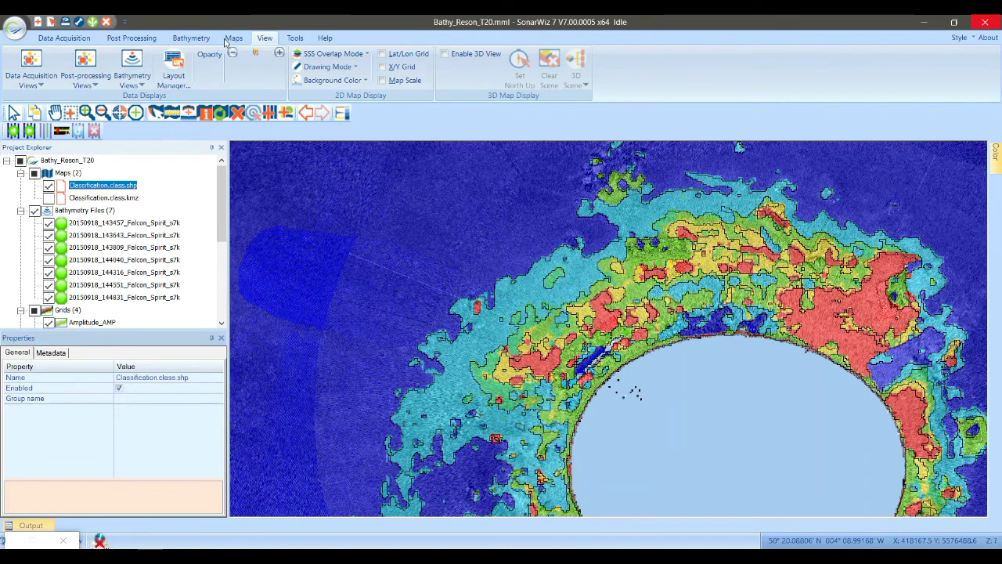
{"action": "left_click_drag", "start_coordinate": [255, 53], "coordinate": [277, 53]}
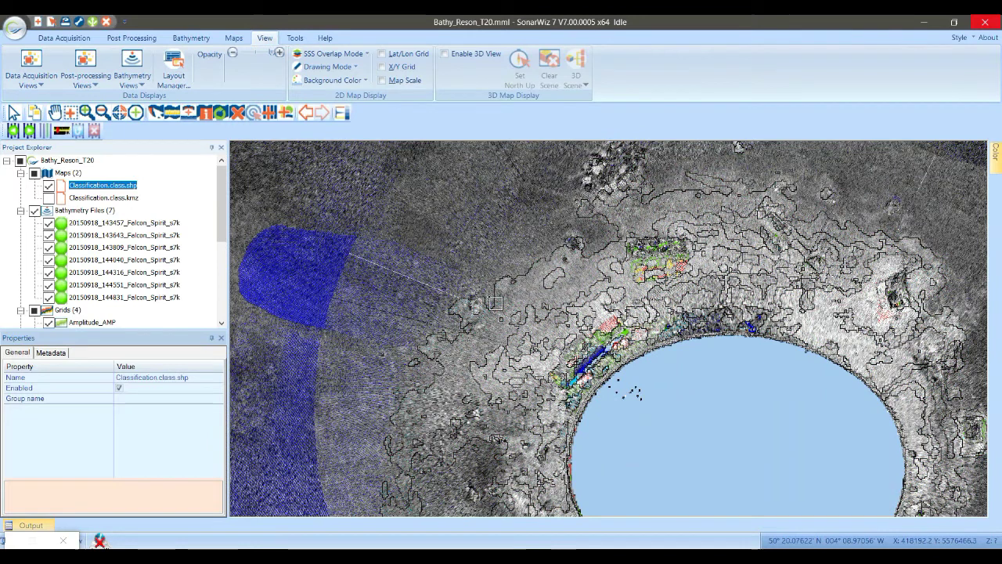
{"action": "left_click_drag", "start_coordinate": [277, 53], "coordinate": [234, 53]}
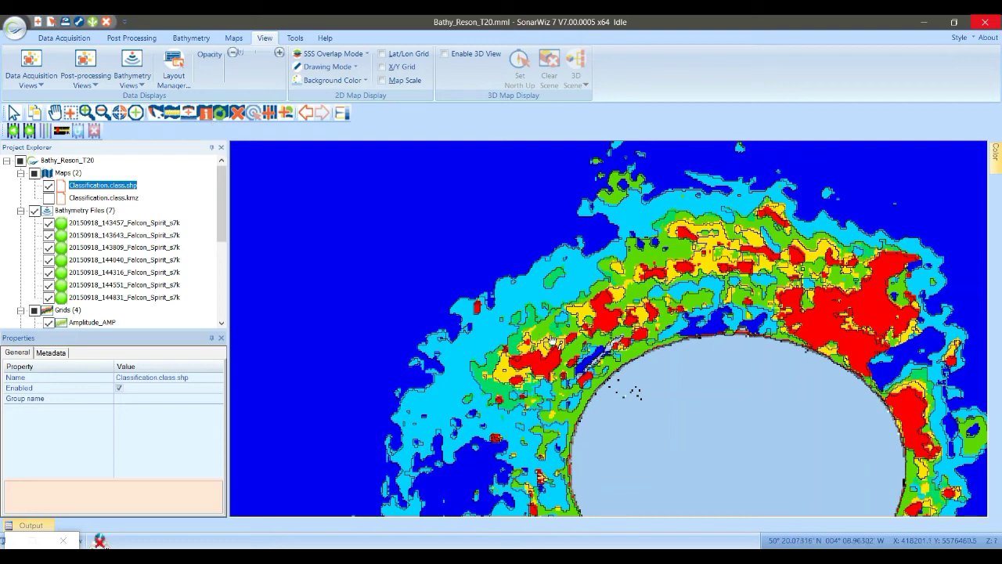
{"action": "mouse_move", "coordinate": [542, 333]}
{"action": "mouse_move", "coordinate": [486, 339]}
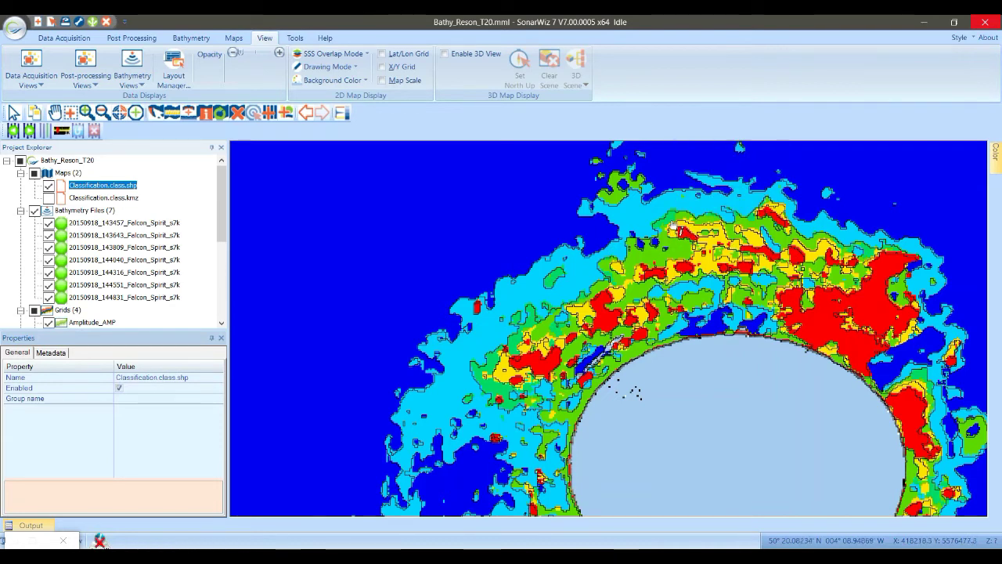
- Hide the Classification.filter_CNT grid and the Classification.class.shp map
{"action": "scroll", "coordinate": [353, 217], "scroll_direction": "down", "scroll_amount": 3}
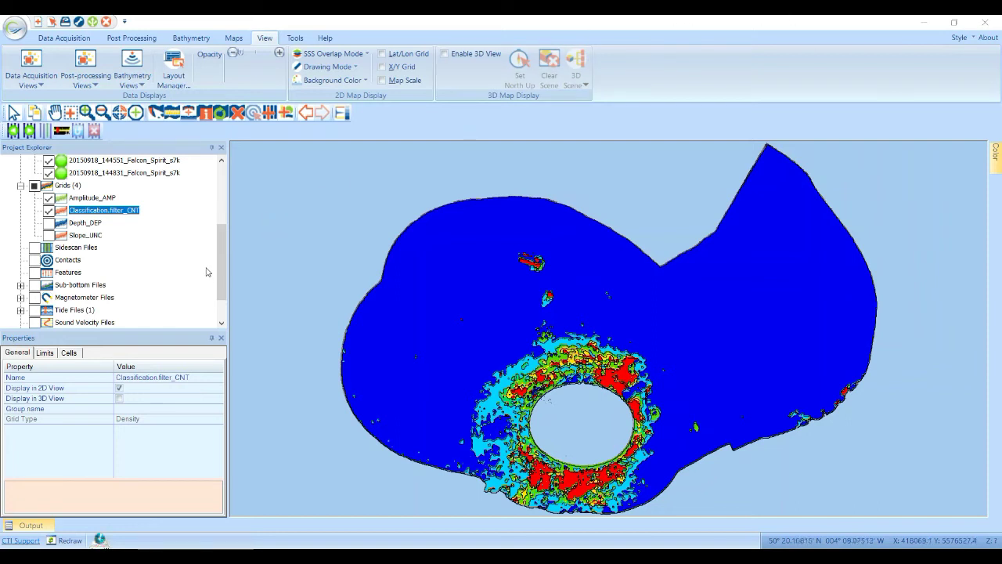
{"action": "left_click_drag", "start_coordinate": [222, 263], "coordinate": [195, 237]}
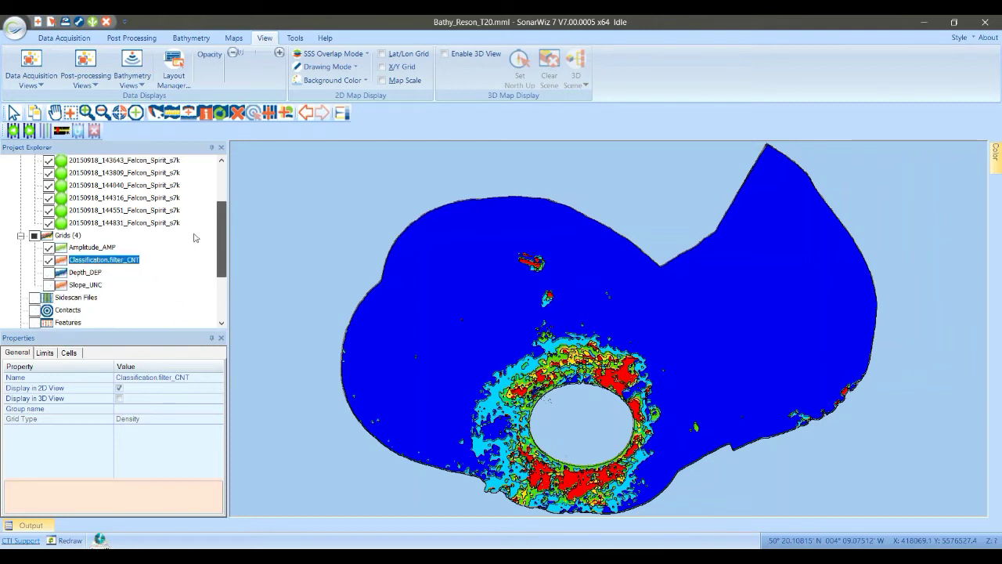
{"action": "left_click", "coordinate": [48, 259]}
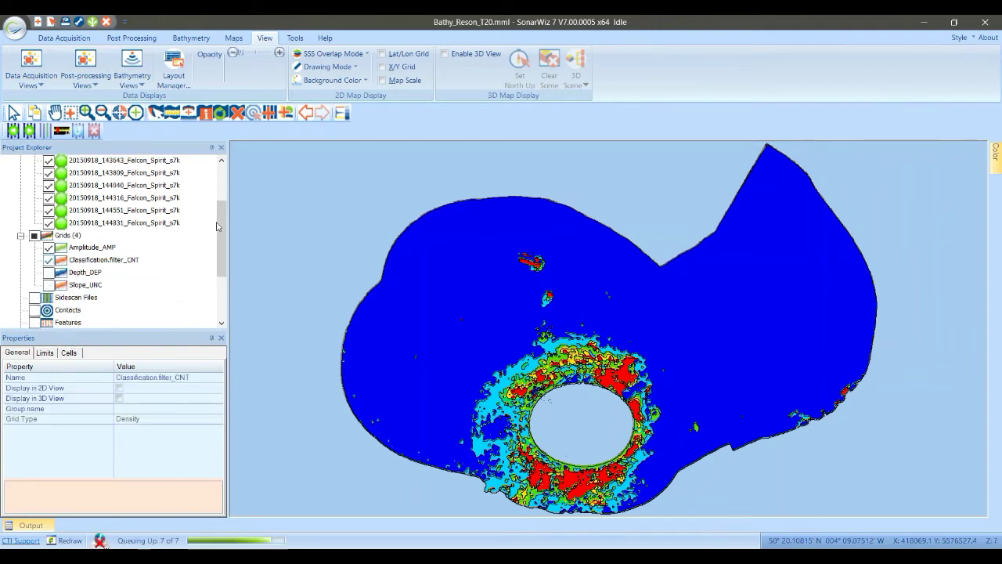
{"action": "scroll", "coordinate": [217, 227], "scroll_direction": "up", "scroll_amount": 2}
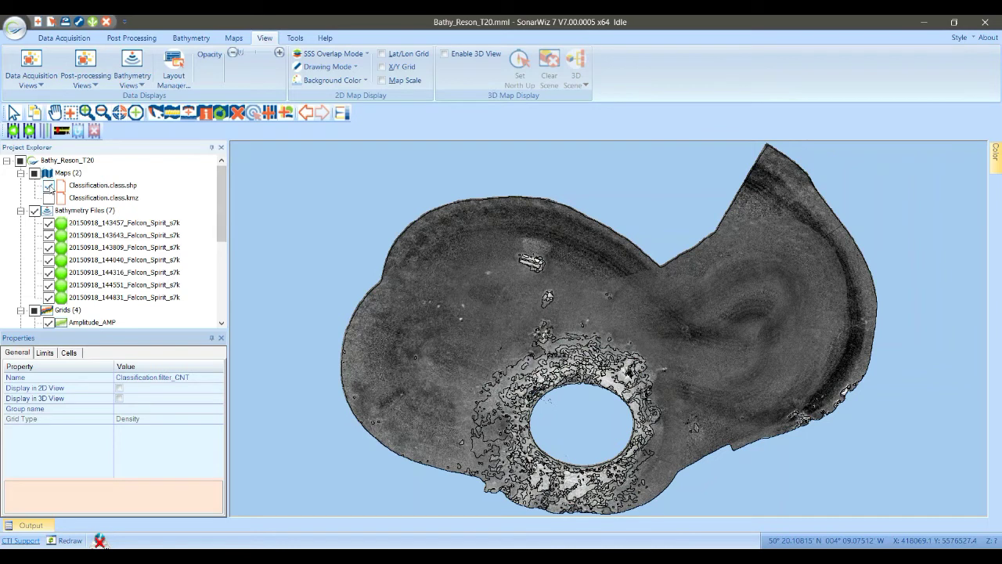
{"action": "left_click", "coordinate": [48, 185]}
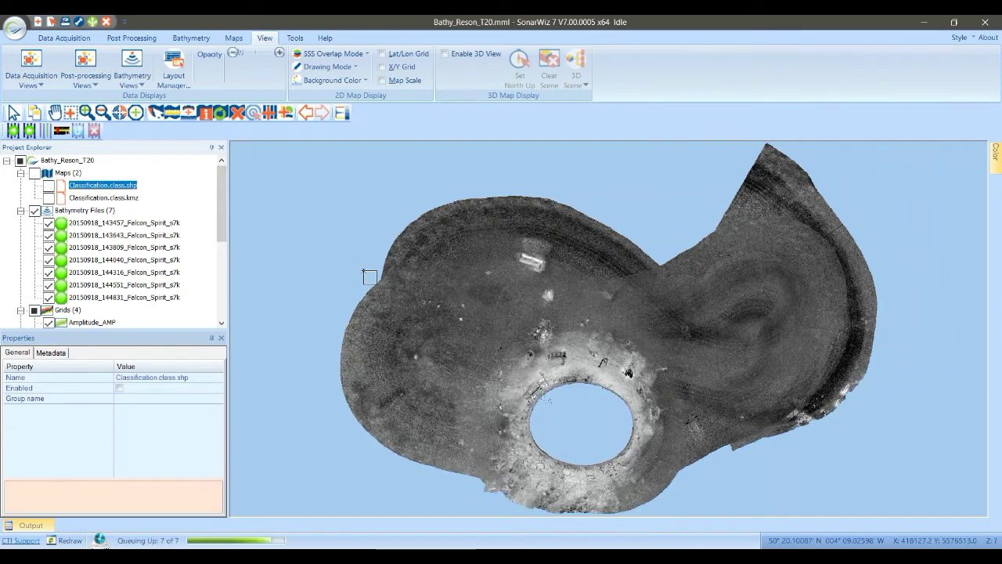
- Save the project as a GeoTIFF image named Amplitude in the GeoTiff folder, replacing the existing file
{"action": "left_click", "coordinate": [132, 39]}
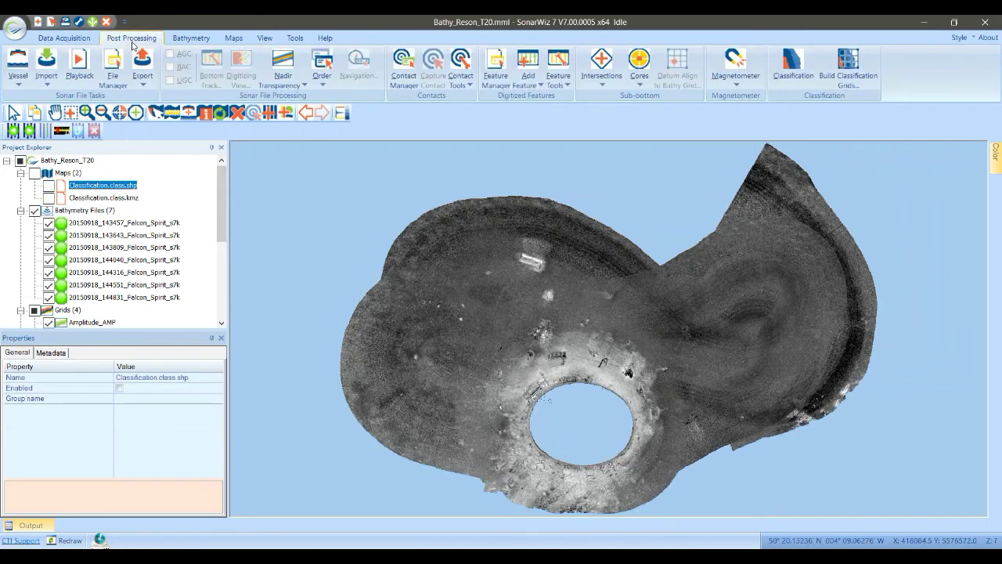
{"action": "left_click", "coordinate": [143, 69]}
{"action": "left_click", "coordinate": [170, 98]}
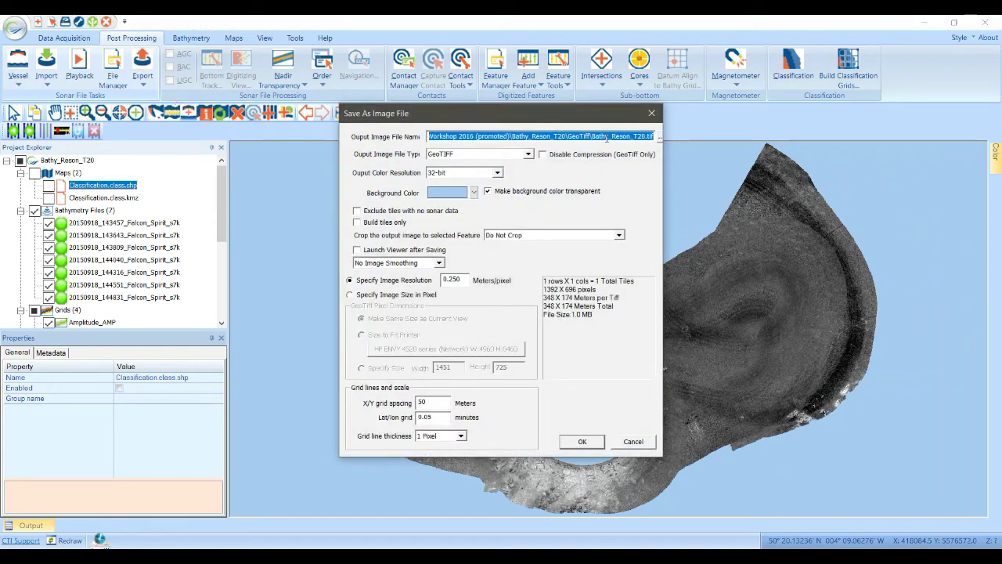
{"action": "left_click", "coordinate": [592, 137]}
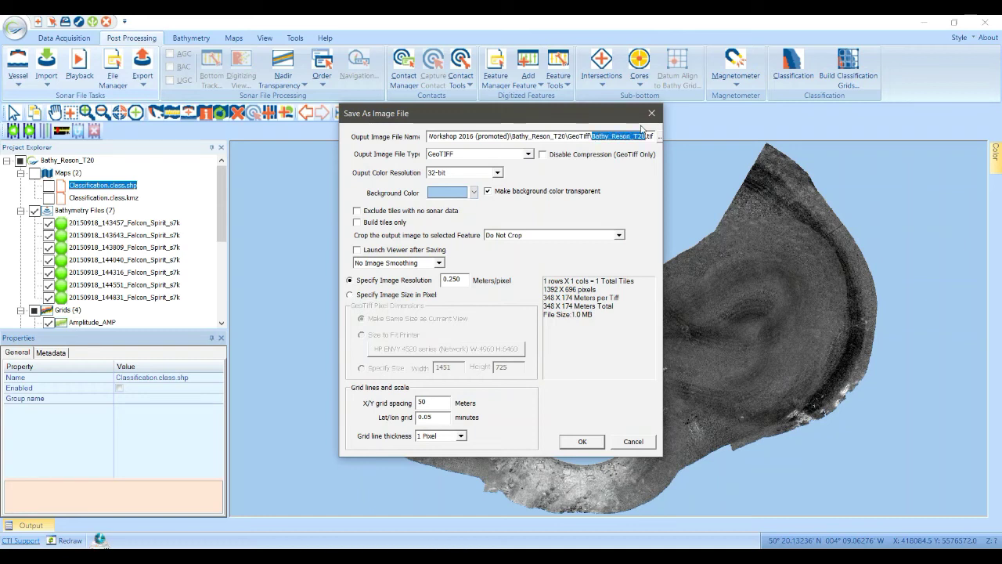
{"action": "type", "text": "Amplitude"}
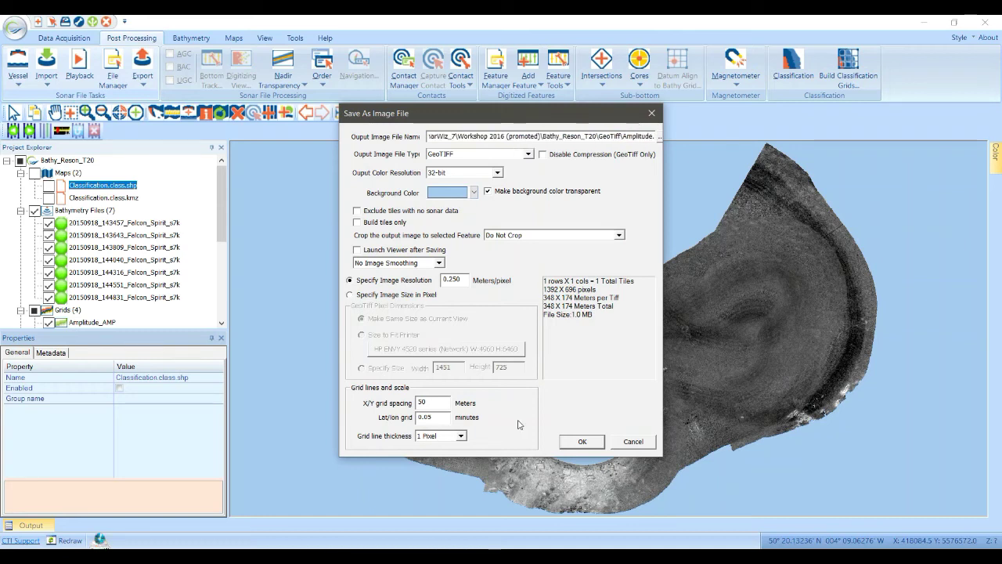
{"action": "left_click", "coordinate": [565, 445]}
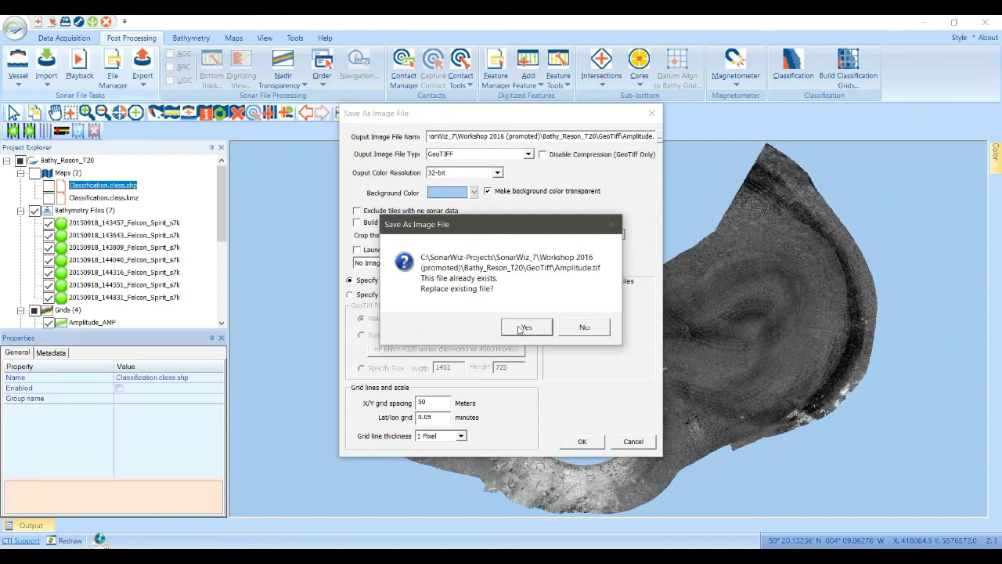
{"action": "left_click", "coordinate": [519, 328]}
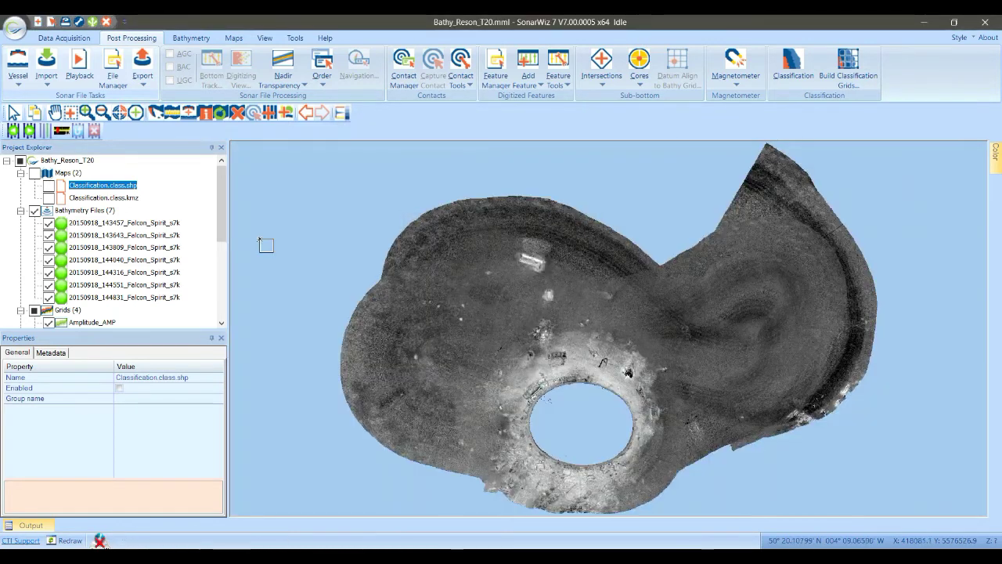
{"action": "scroll", "coordinate": [219, 187], "scroll_direction": "down", "scroll_amount": 4}
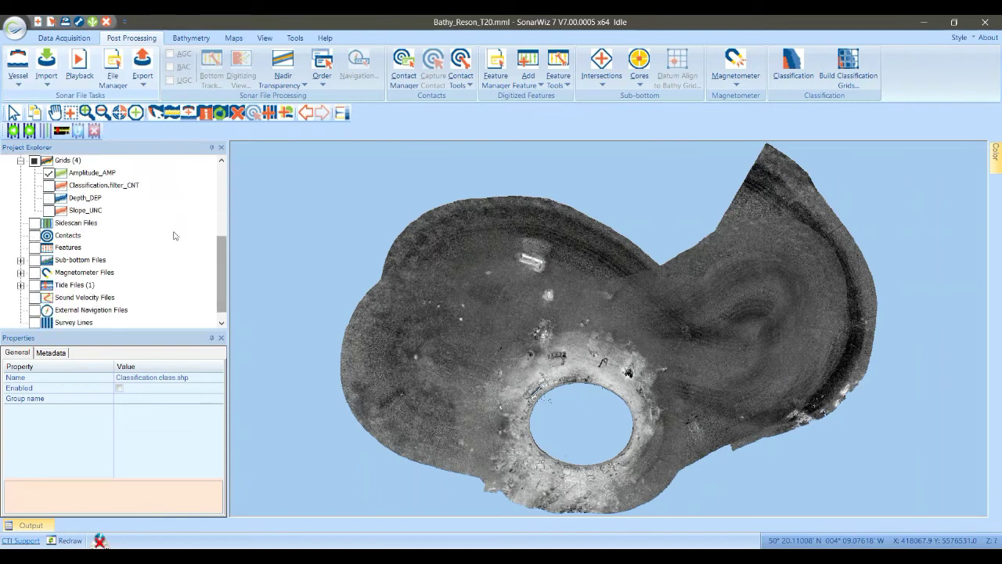
{"action": "scroll", "coordinate": [218, 205], "scroll_direction": "up", "scroll_amount": 3}
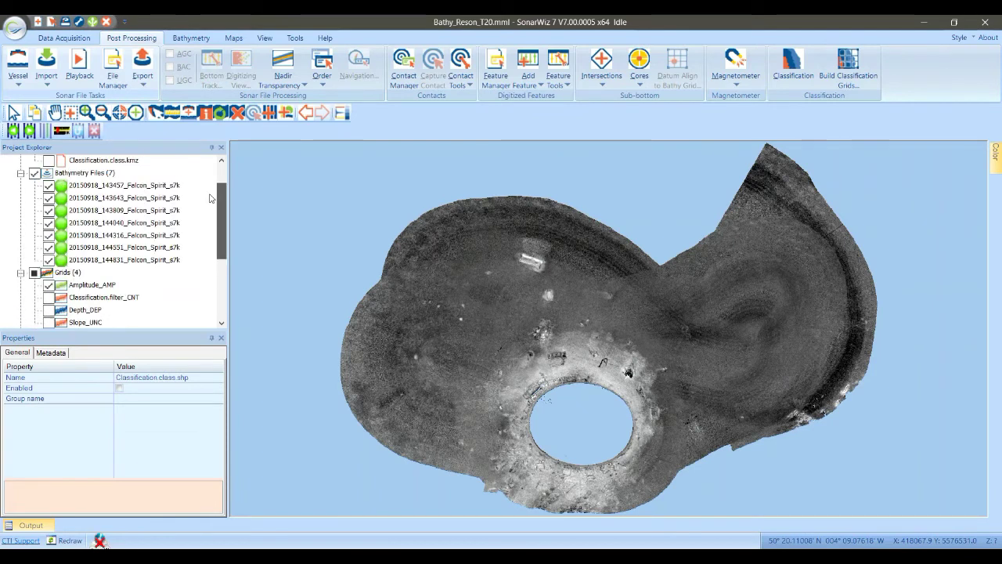
{"action": "scroll", "coordinate": [218, 217], "scroll_direction": "up", "scroll_amount": 1}
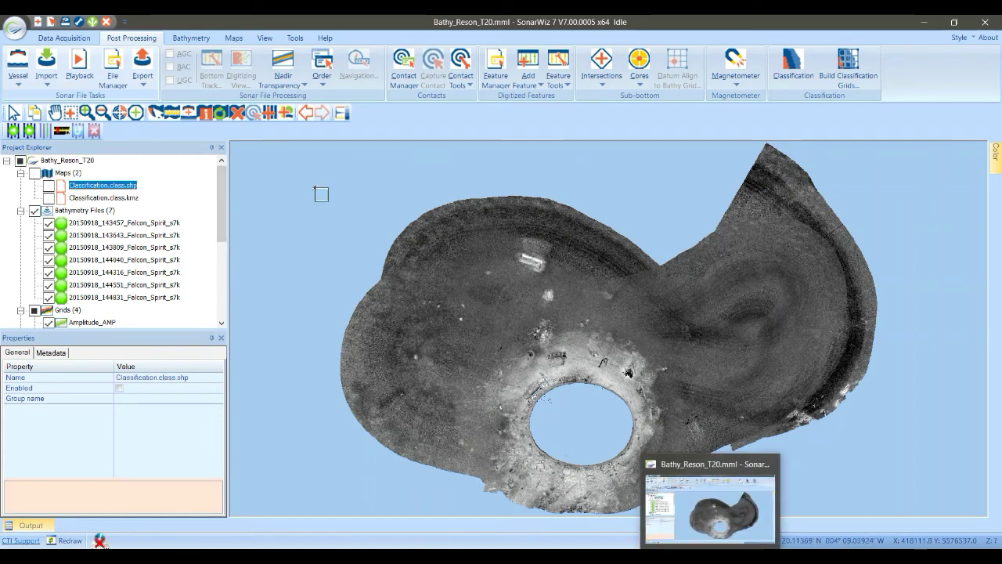
- Export Amplitude.tif from the project's GeoTiff folder to Google Earth
{"action": "left_click", "coordinate": [143, 76]}
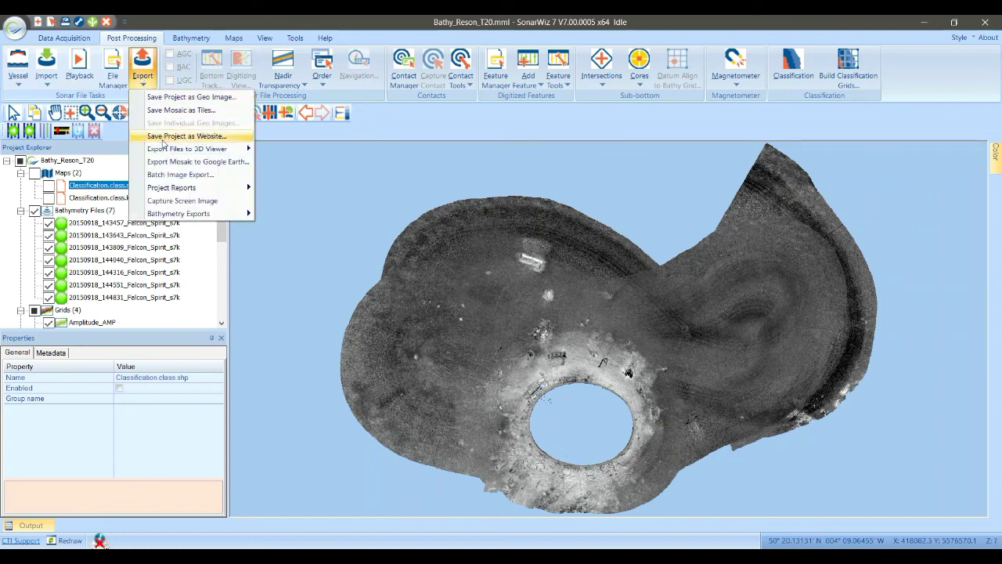
{"action": "left_click", "coordinate": [187, 161]}
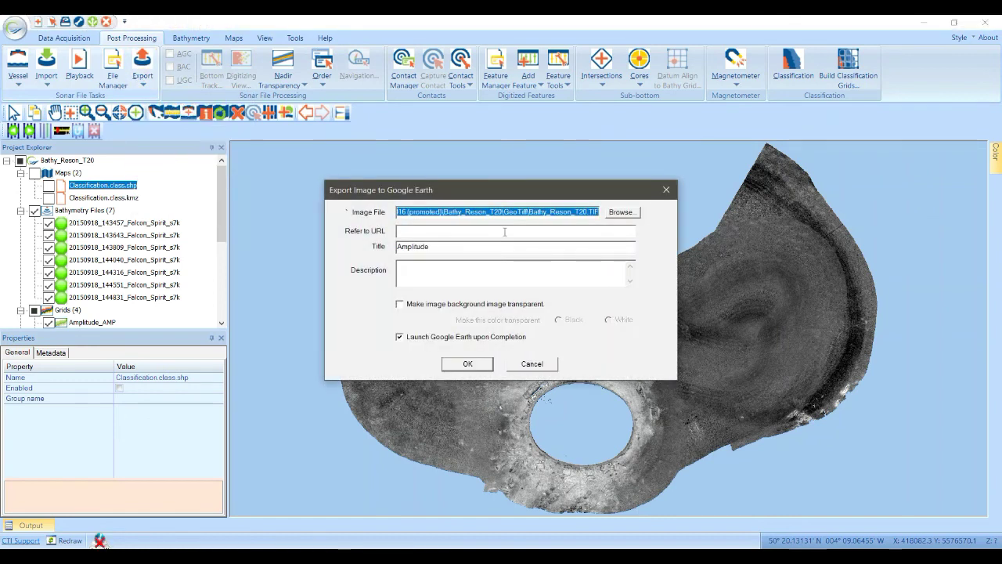
{"action": "left_click", "coordinate": [620, 215]}
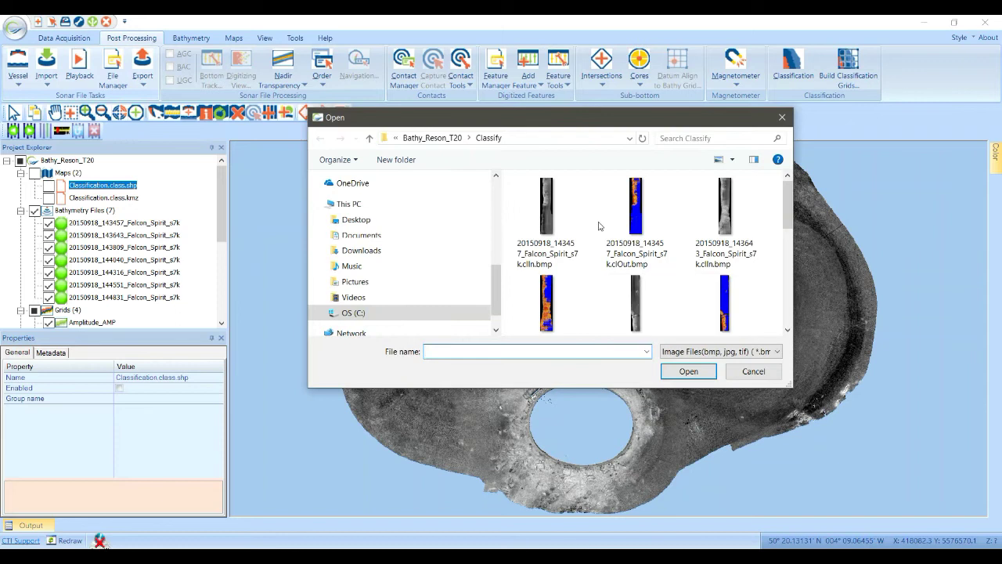
{"action": "key", "text": "alt+Up"}
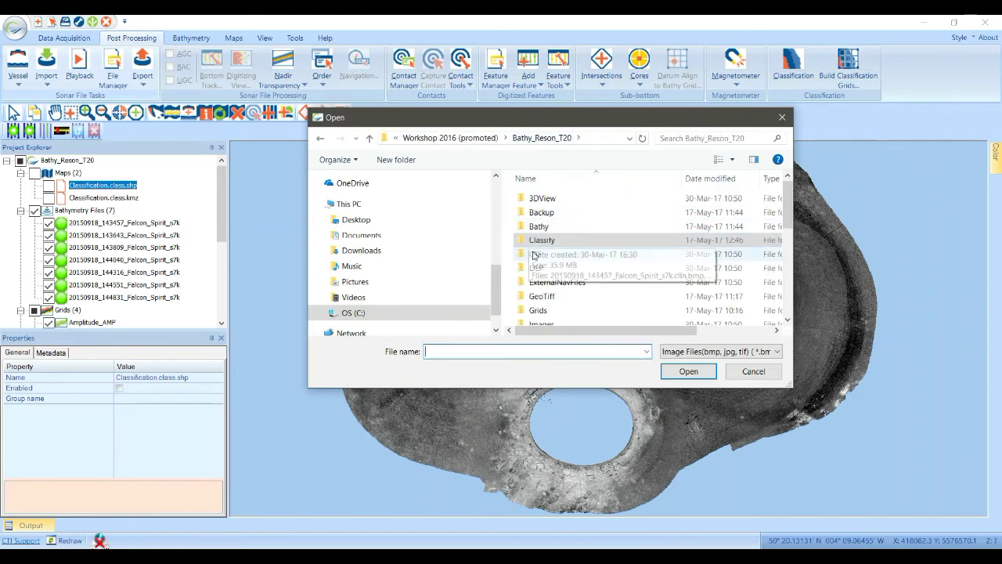
{"action": "double_click", "coordinate": [542, 297]}
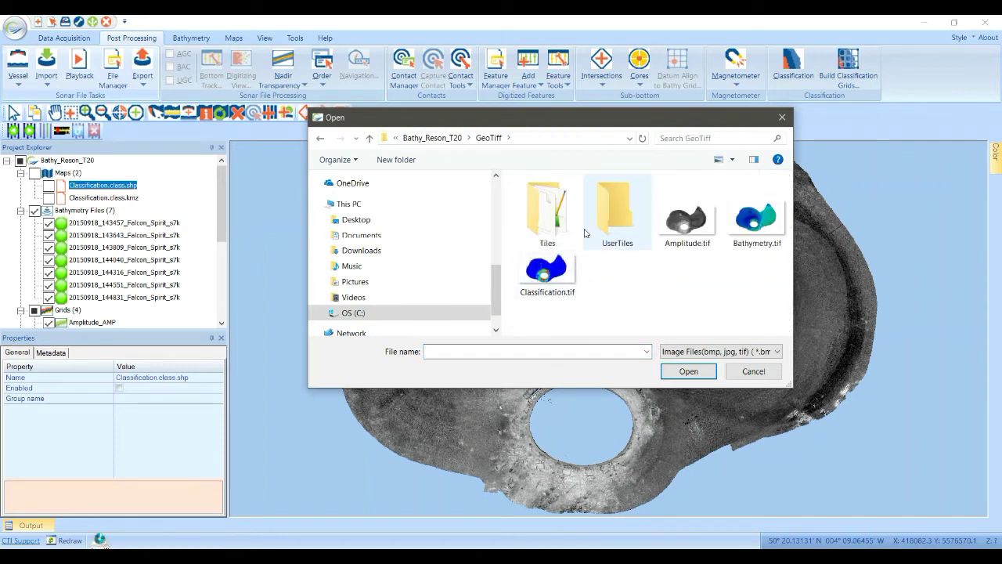
{"action": "left_click", "coordinate": [686, 215]}
{"action": "left_click", "coordinate": [688, 372]}
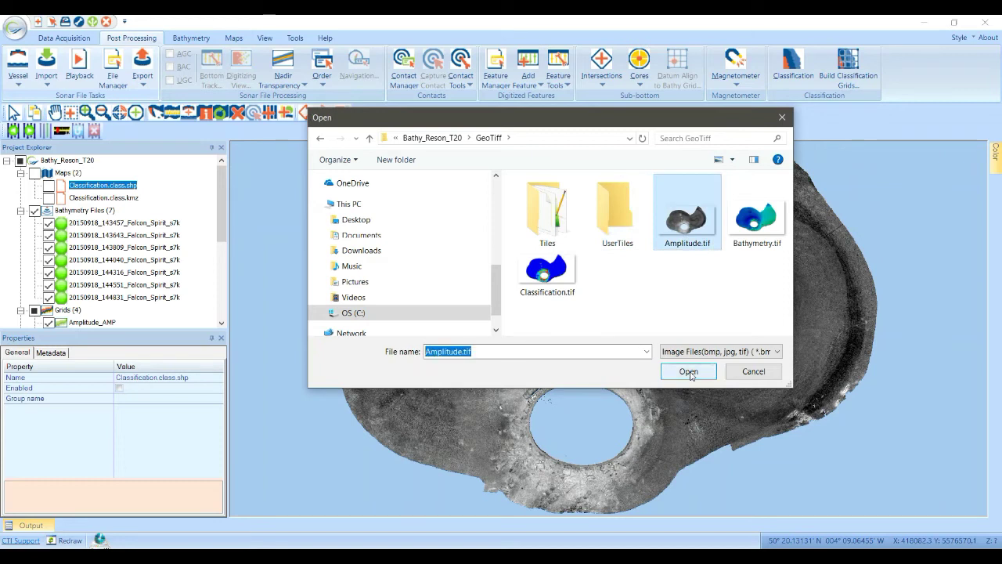
{"action": "left_click", "coordinate": [469, 362]}
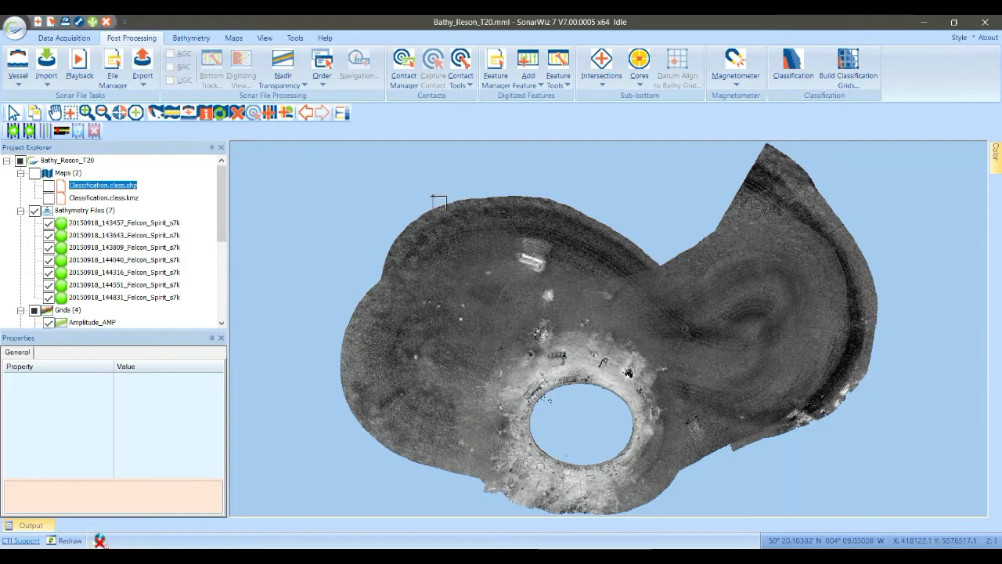
- Review the polygon export file formats in the seabed classification settings, then cancel and close the Seabed Characterization Manager
{"action": "left_click", "coordinate": [793, 67]}
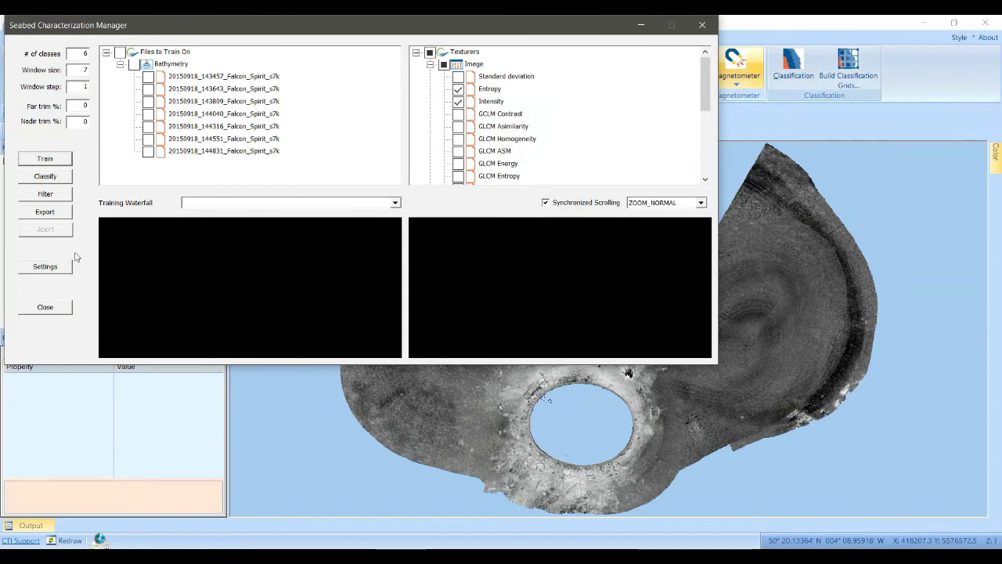
{"action": "left_click", "coordinate": [34, 268]}
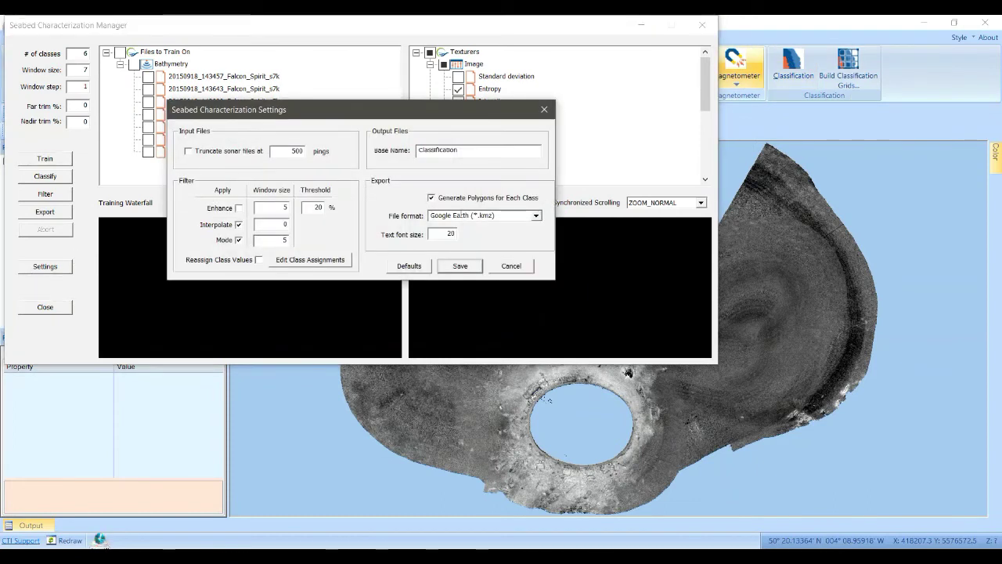
{"action": "left_click", "coordinate": [536, 215]}
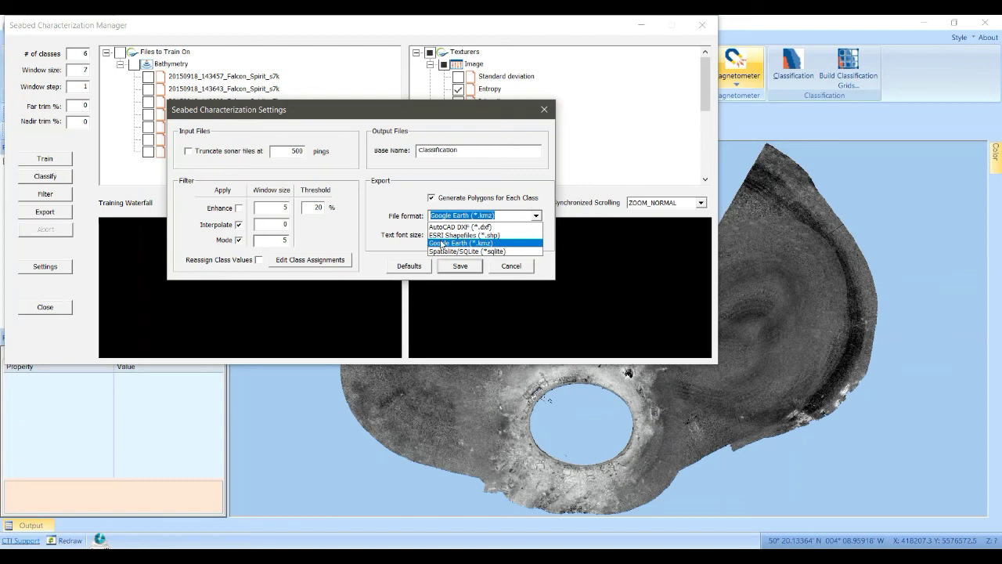
{"action": "left_click", "coordinate": [513, 270]}
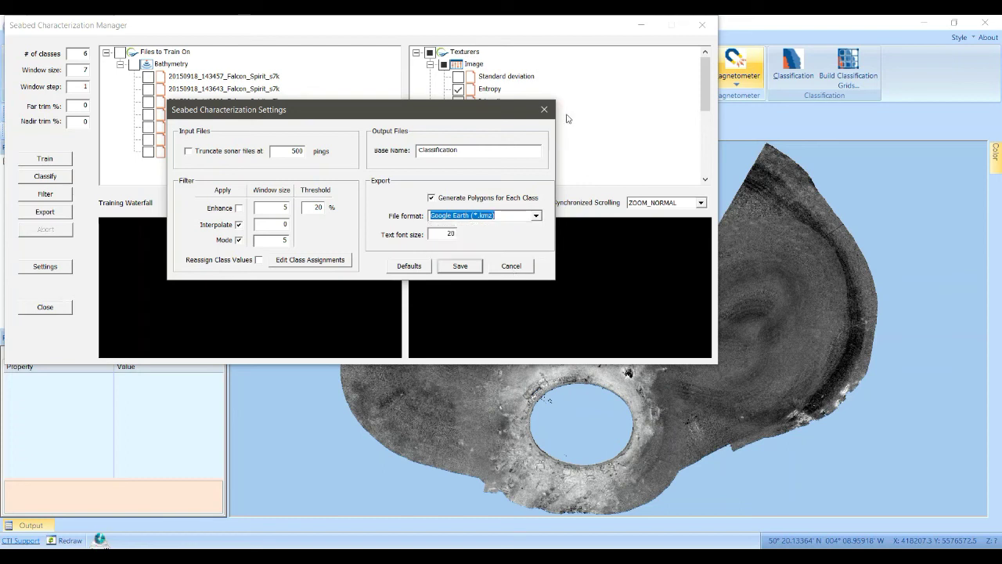
{"action": "left_click", "coordinate": [513, 266]}
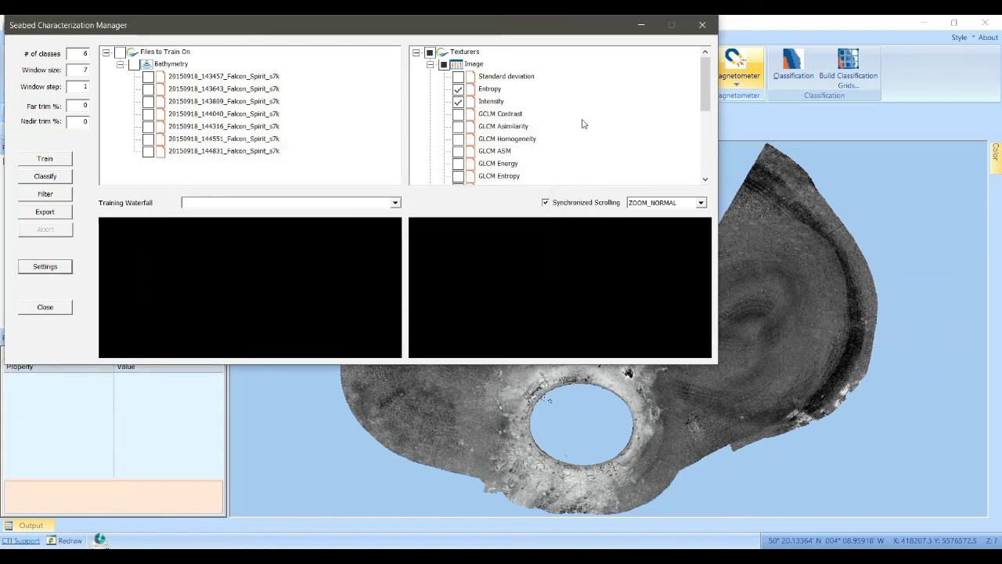
{"action": "left_click", "coordinate": [706, 29]}
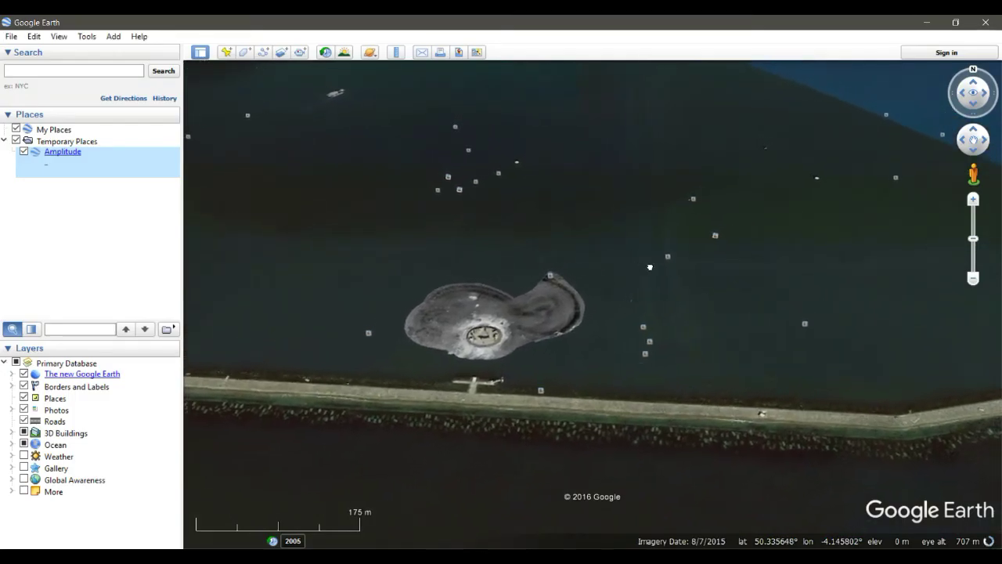
- In Google Earth, examine the Amplitude overlay around the round fort up close, with the view rotated about 180 degrees
{"action": "left_click_drag", "start_coordinate": [971, 238], "coordinate": [963, 150]}
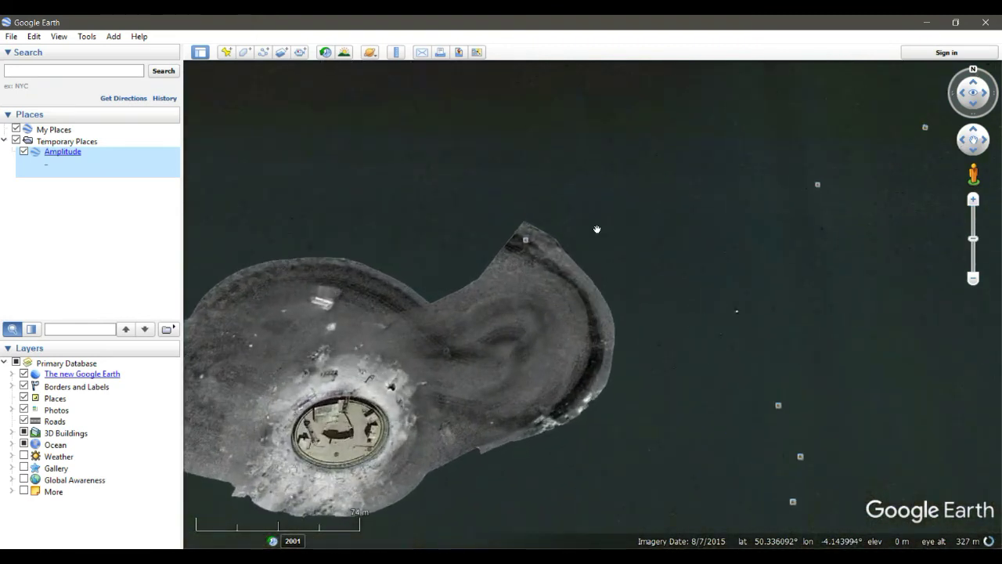
{"action": "double_click", "coordinate": [548, 347]}
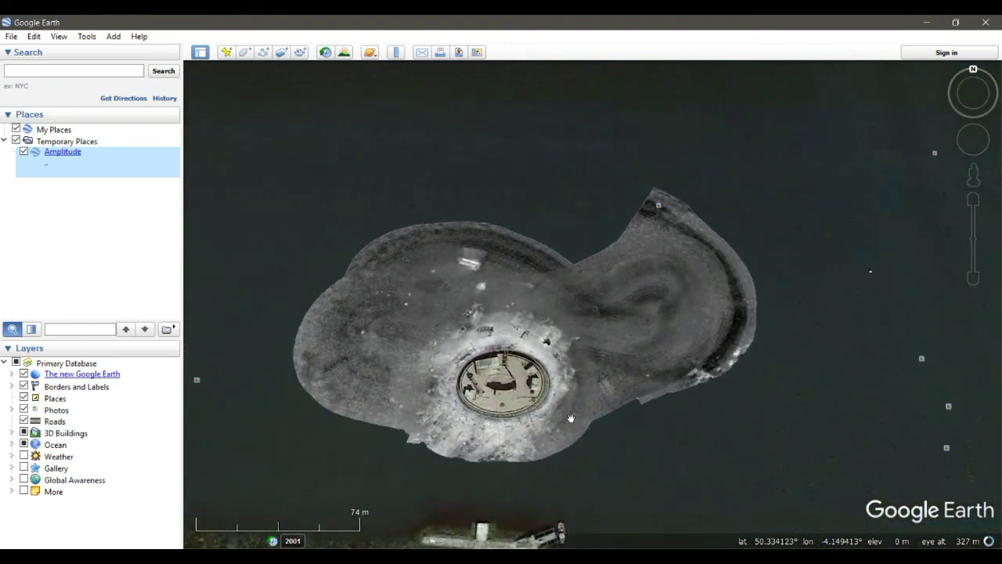
{"action": "mouse_move", "coordinate": [975, 75]}
{"action": "mouse_move", "coordinate": [975, 72]}
{"action": "left_mouse_down"}
{"action": "mouse_move", "coordinate": [995, 92]}
{"action": "mouse_move", "coordinate": [961, 126]}
{"action": "left_mouse_up"}
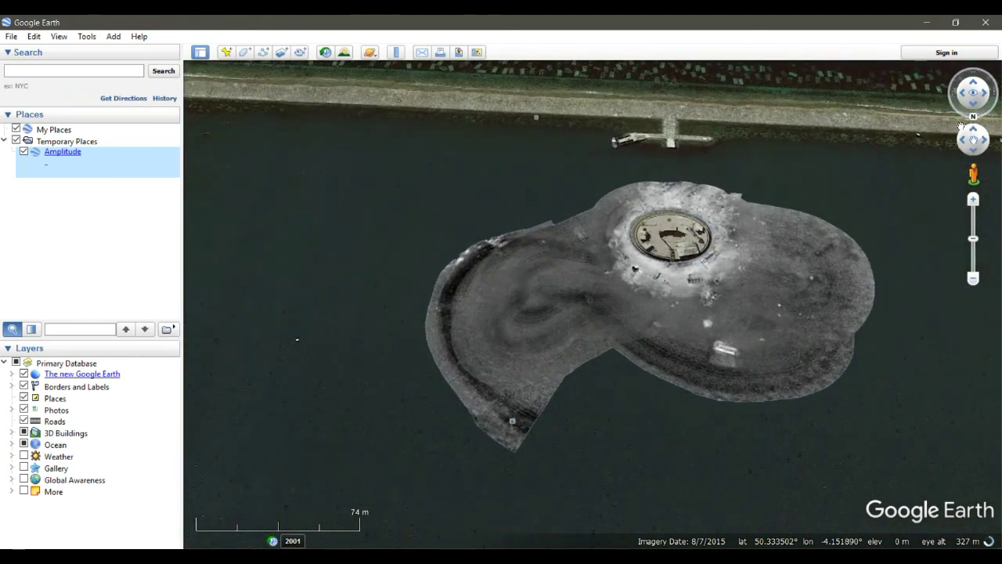
{"action": "scroll", "coordinate": [642, 349], "scroll_direction": "down", "scroll_amount": 3}
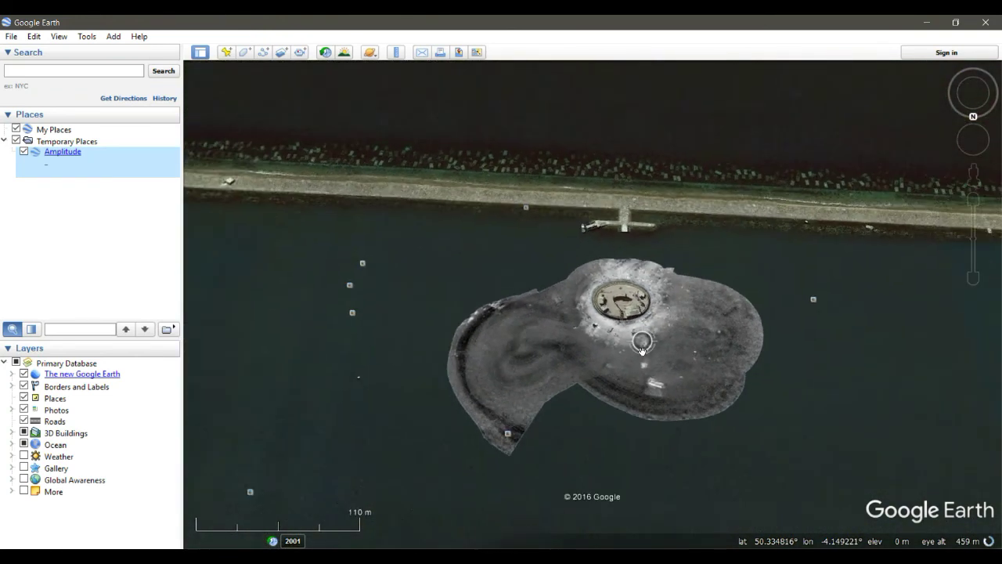
{"action": "scroll", "coordinate": [642, 348], "scroll_direction": "up", "scroll_amount": 4}
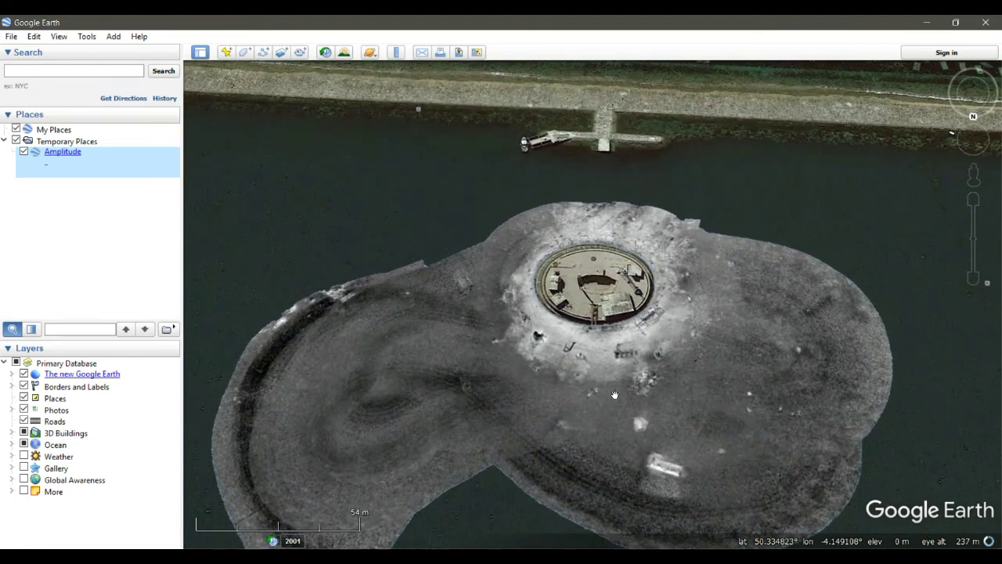
{"action": "left_click_drag", "start_coordinate": [615, 394], "coordinate": [616, 374]}
- Open Classification.class.kmz from the project's Classify folder in Google Earth and inspect its class polygons around the round fort
{"action": "left_click", "coordinate": [11, 37]}
{"action": "left_click", "coordinate": [39, 53]}
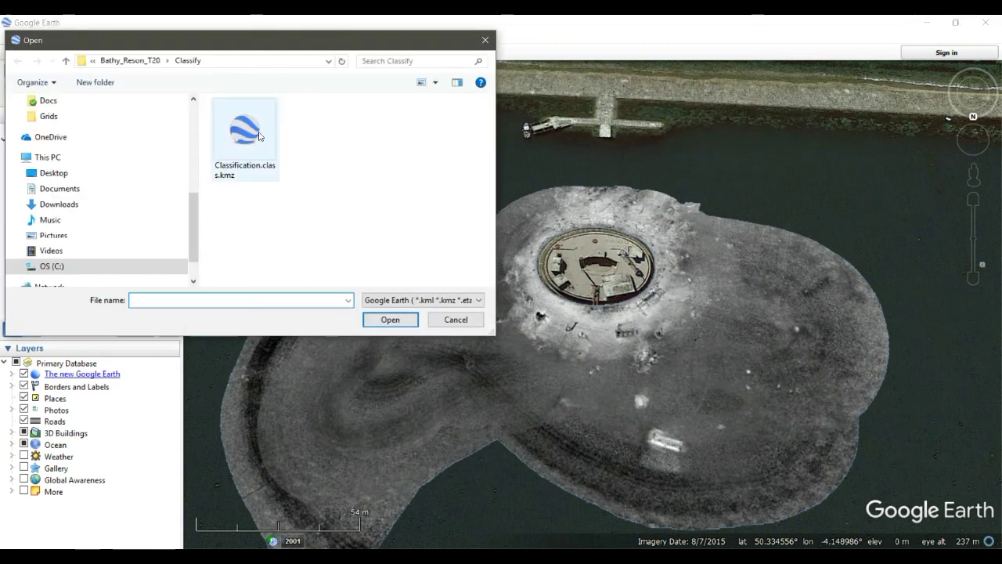
{"action": "left_click", "coordinate": [244, 134]}
{"action": "left_click", "coordinate": [390, 320]}
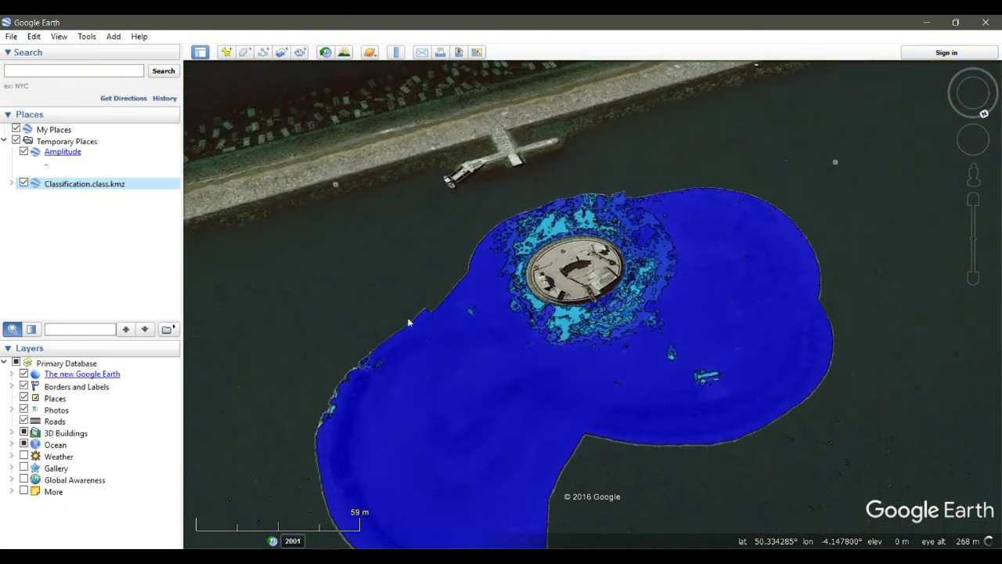
{"action": "scroll", "coordinate": [513, 315], "scroll_direction": "up", "scroll_amount": 2}
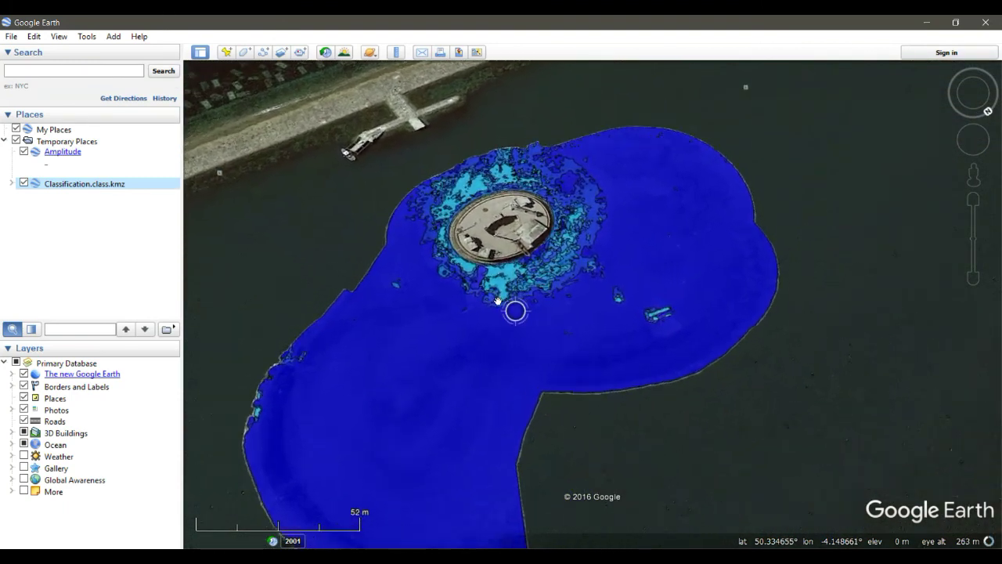
{"action": "scroll", "coordinate": [623, 343], "scroll_direction": "up", "scroll_amount": 1}
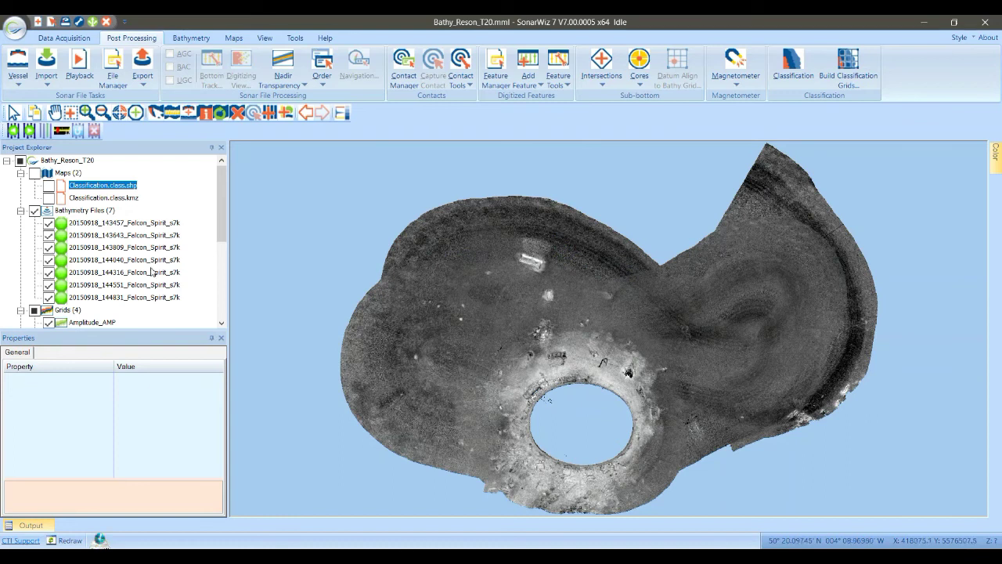
- Back in SonarWiz, toggle the Classification.class.shp map on and off and display the Classification.filter_CNT grid over the amplitude imagery
{"action": "left_click", "coordinate": [49, 187]}
{"action": "left_click", "coordinate": [49, 187]}
{"action": "scroll", "coordinate": [3, 290], "scroll_direction": "down", "scroll_amount": 5}
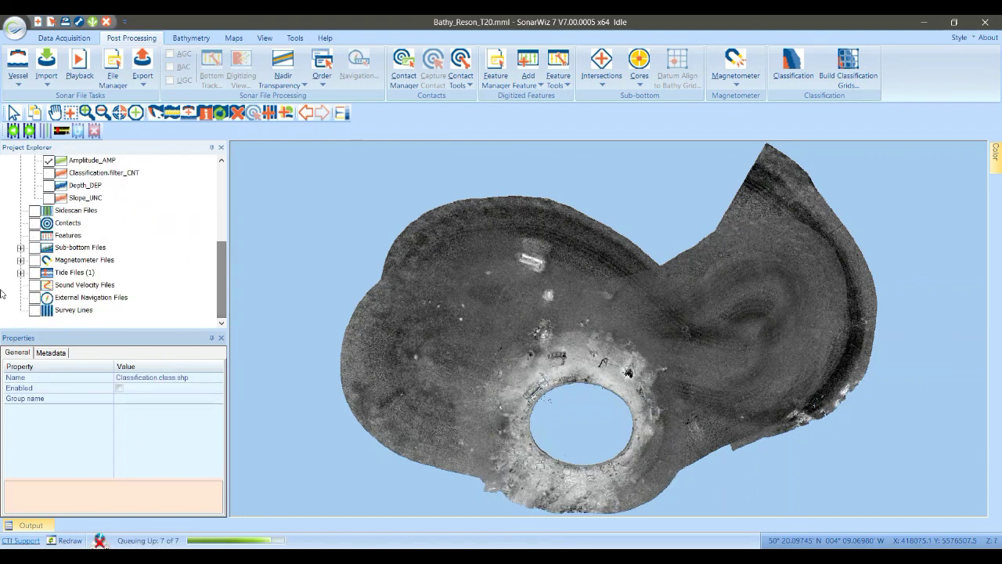
{"action": "left_click", "coordinate": [49, 173]}
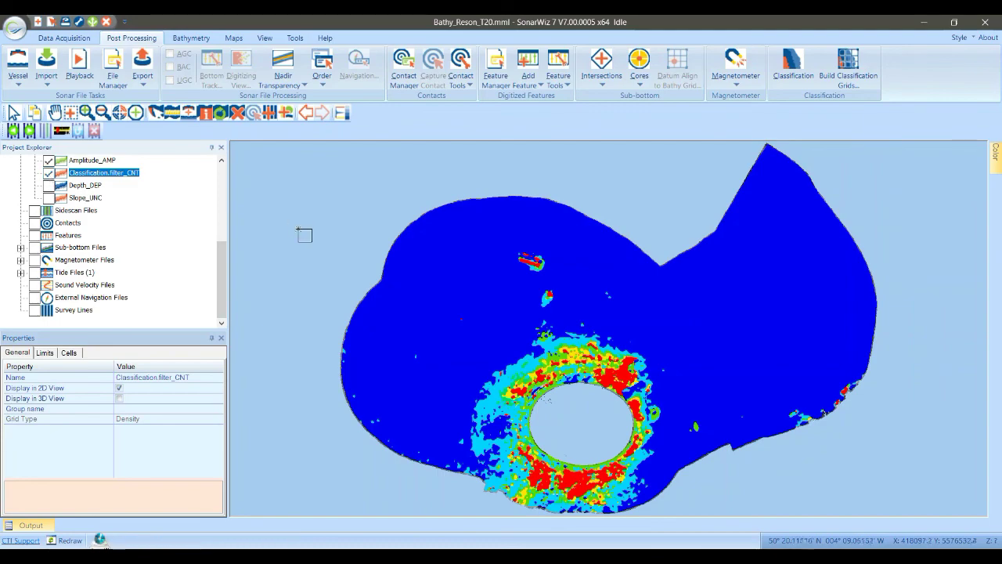